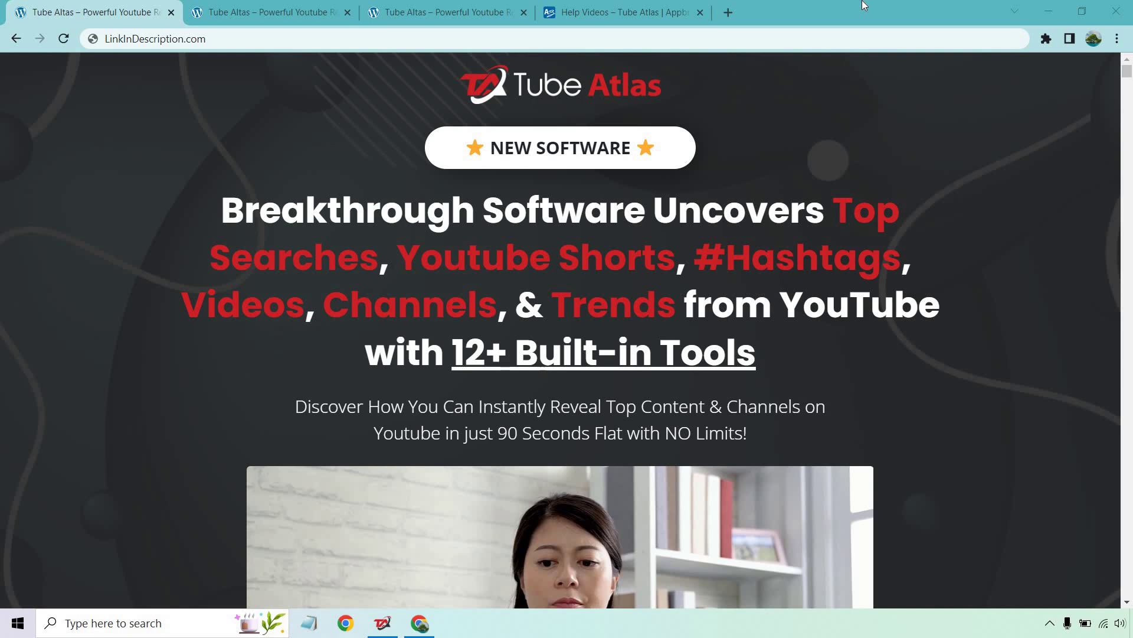
- Highlight the '12+ Built-in Tools' headline and switch to the tab showing the twelve-tool graphic
drag(756, 353, 453, 348)
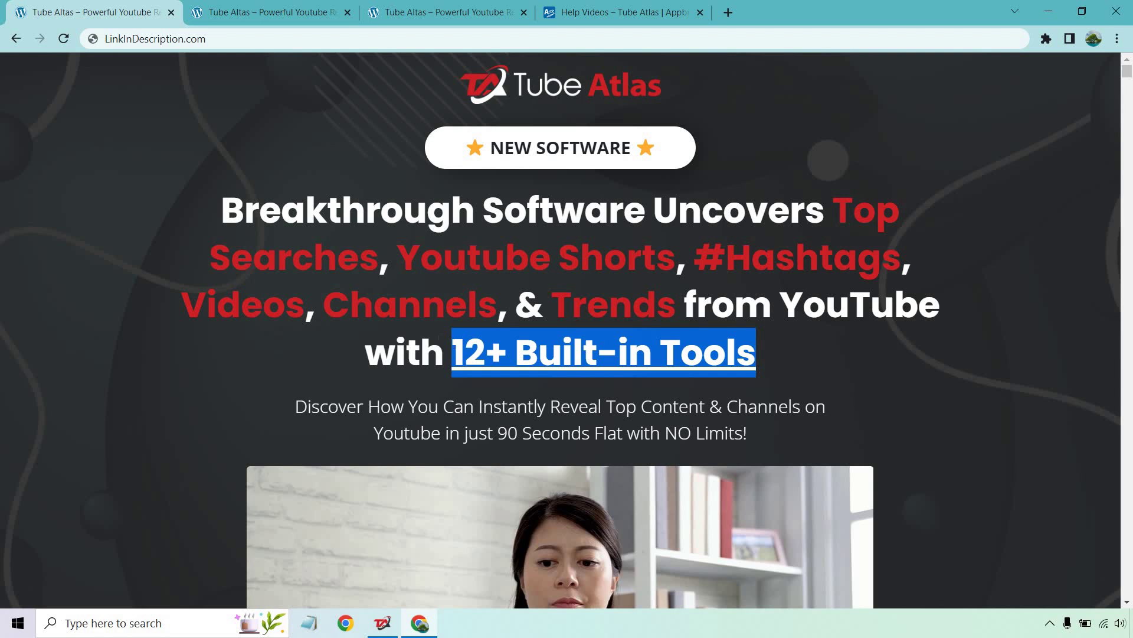
click(276, 13)
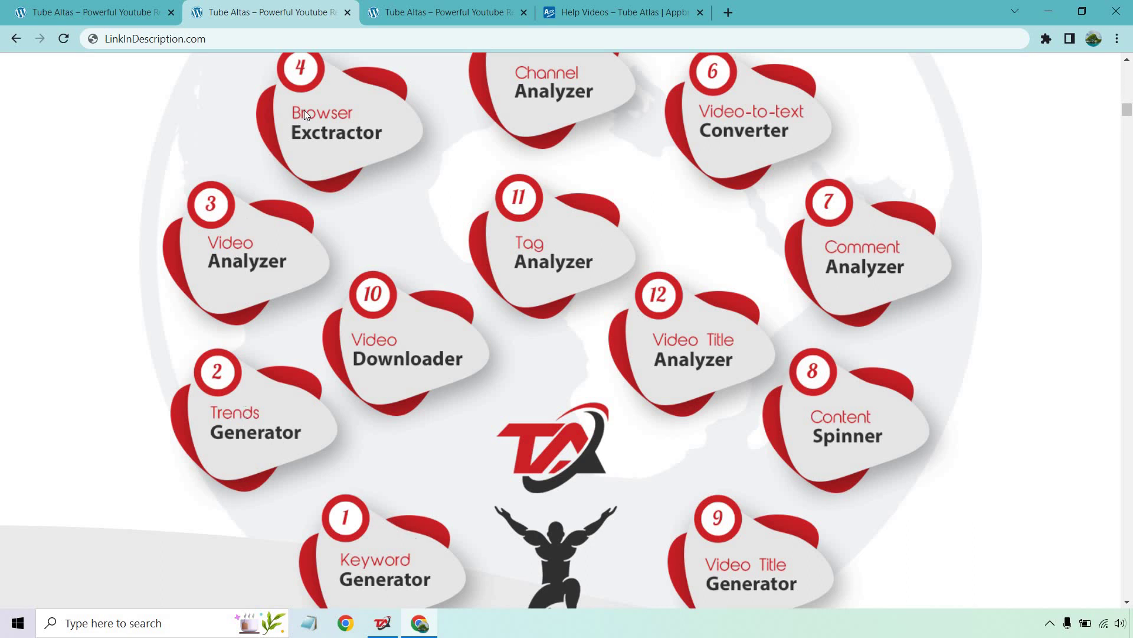
scroll(408, 143, up, 1)
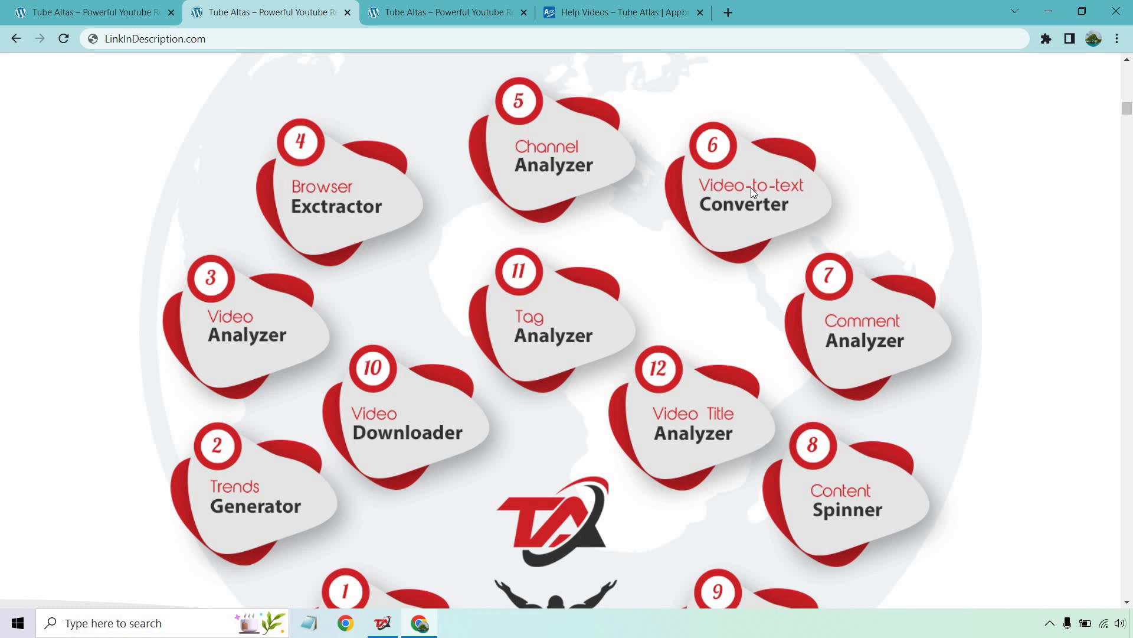
scroll(757, 185, down, 1)
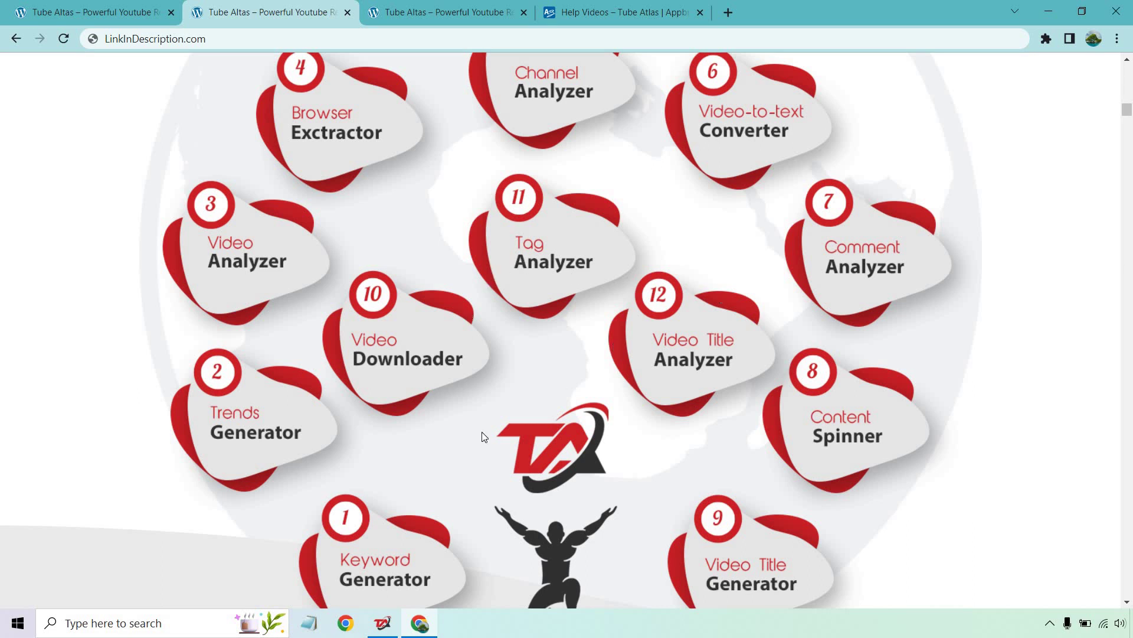
- Bring up Tube Atlas maximized and view the Search range dropdown options
click(384, 623)
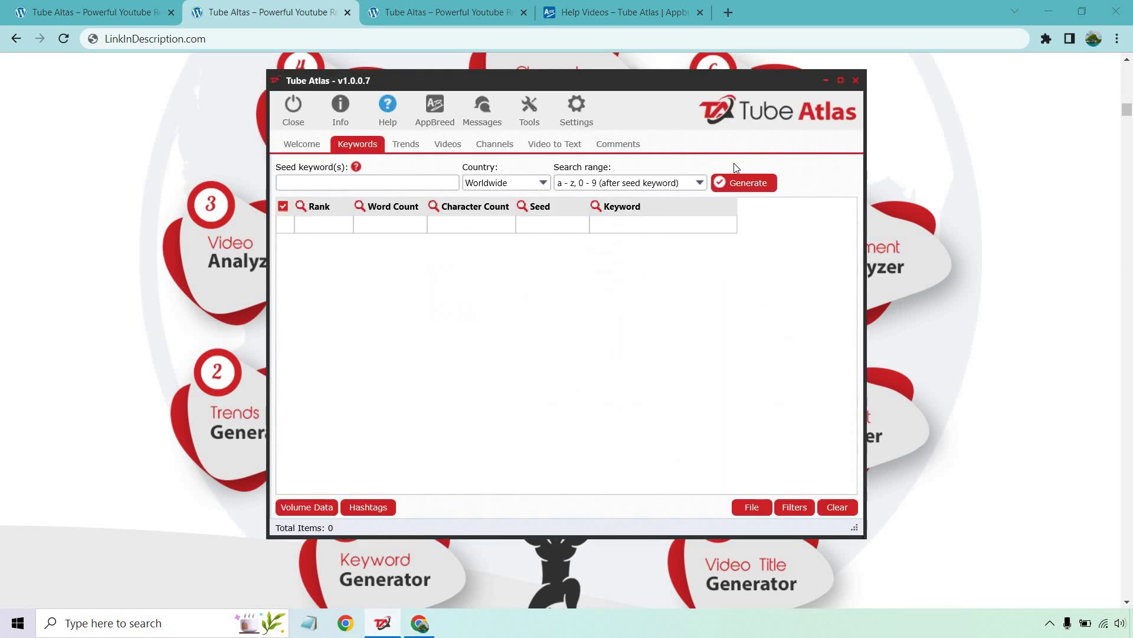
click(842, 80)
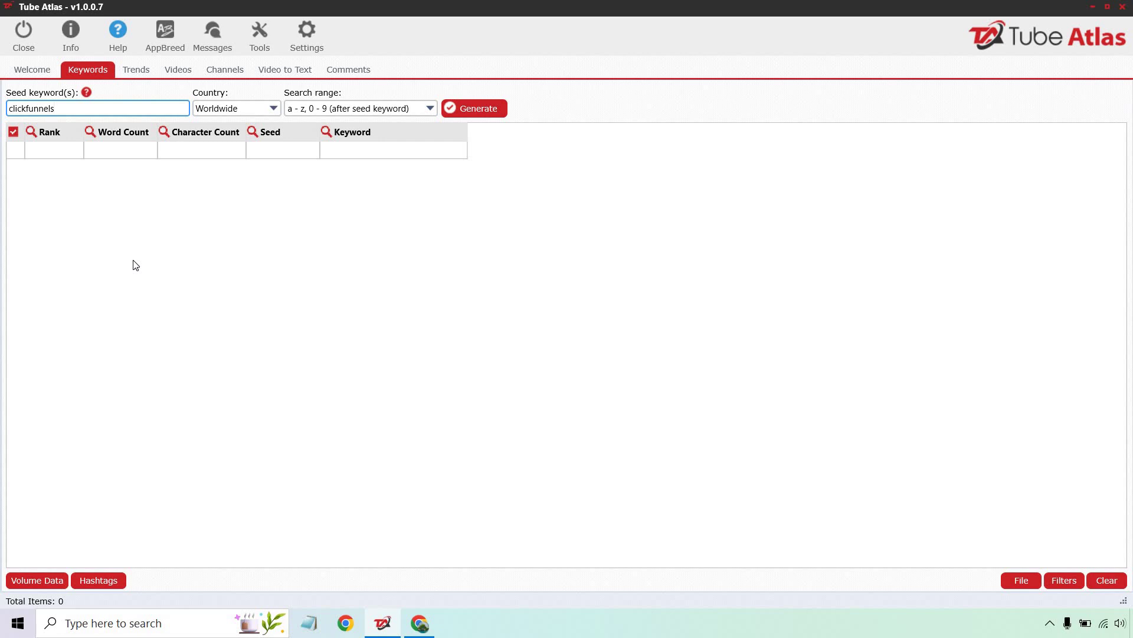
click(319, 111)
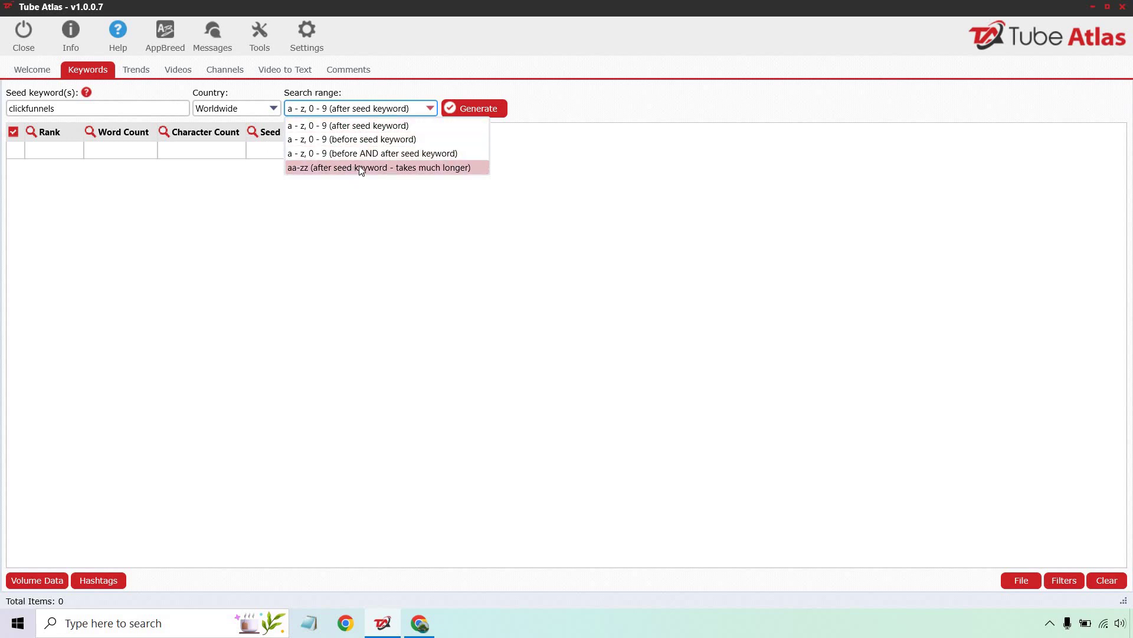
- Keep the a–z, 0–9 range, generate 156 clickfunnels suggestions and sort them by Rank
click(356, 220)
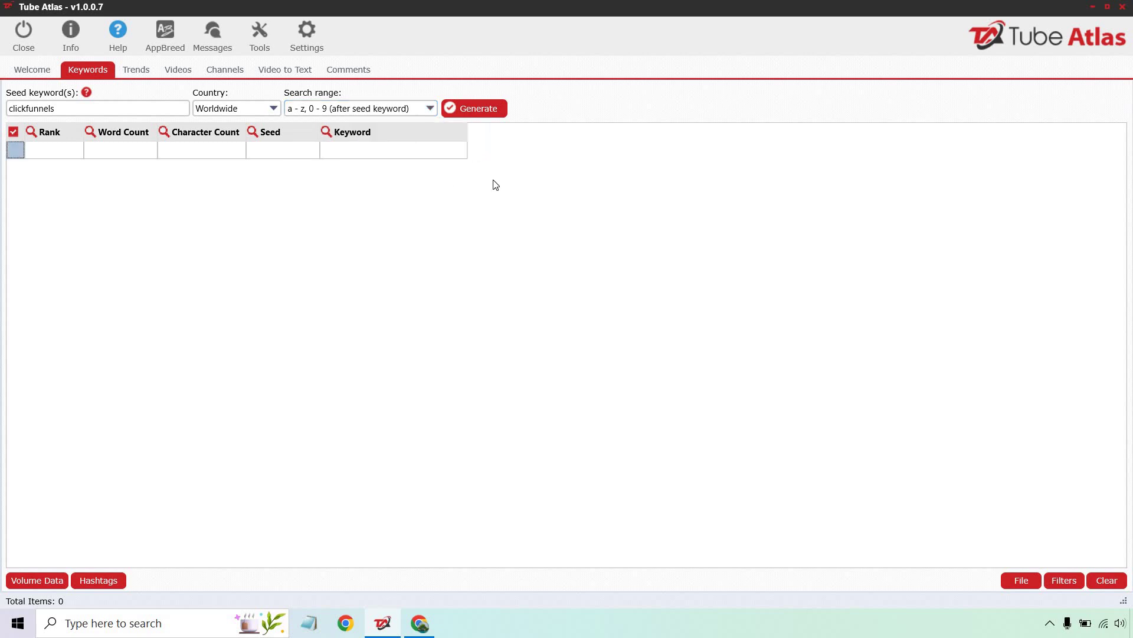
click(483, 111)
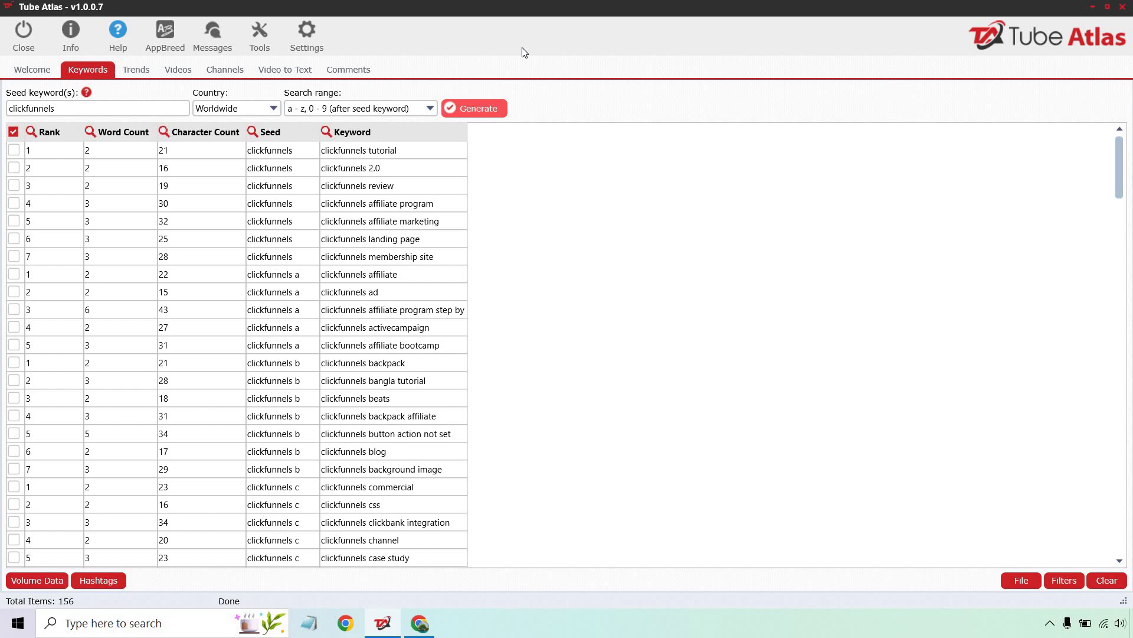
click(47, 135)
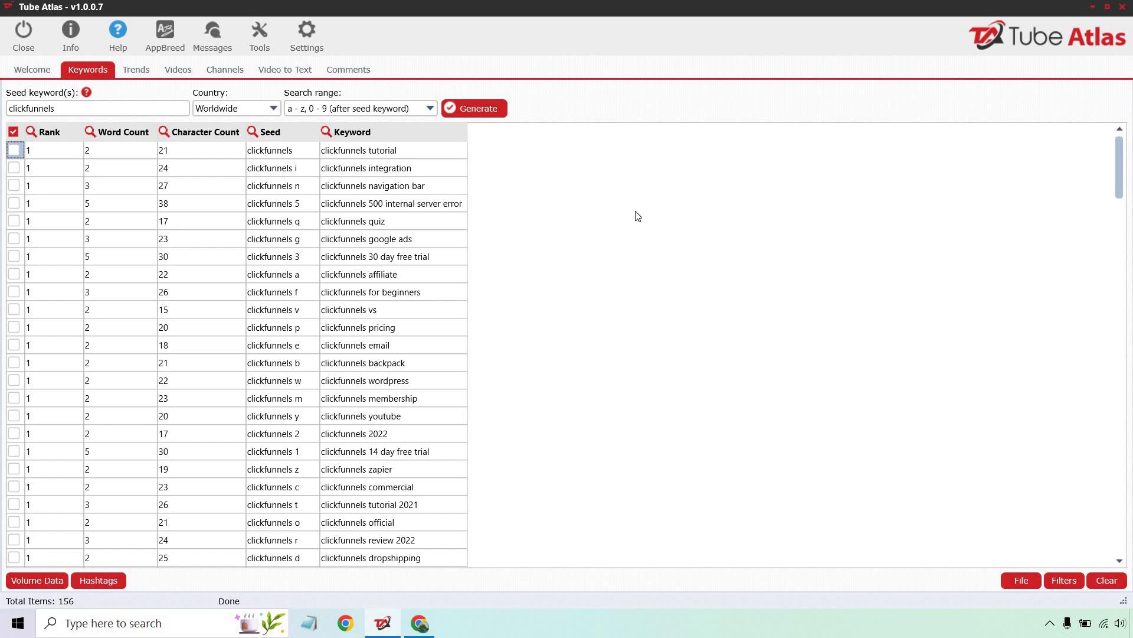
scroll(395, 296, down, 2)
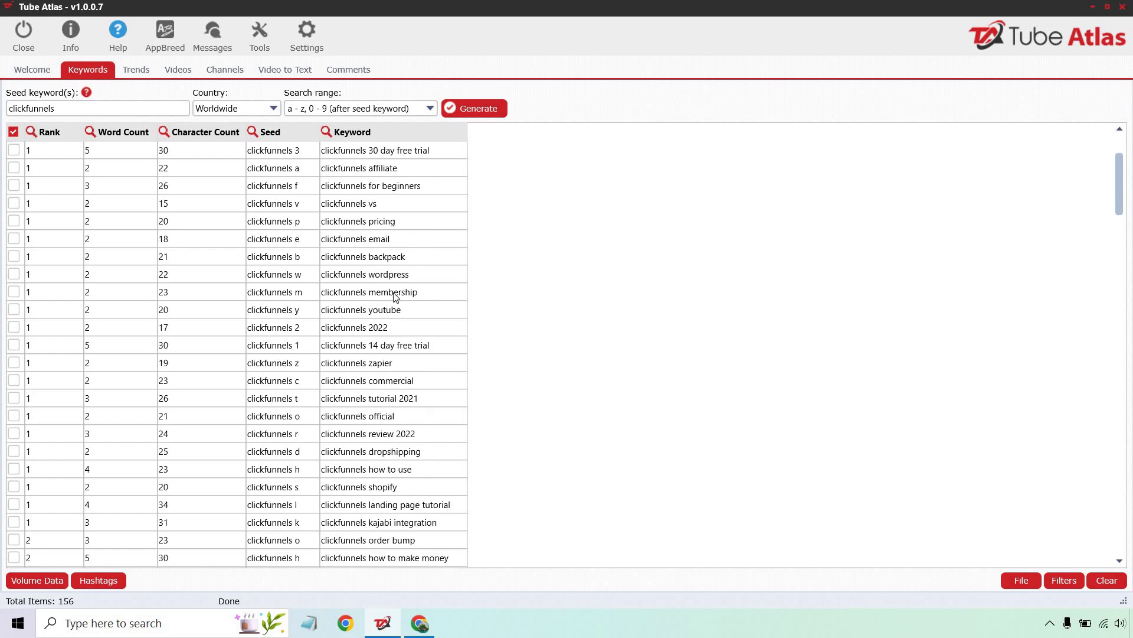
scroll(395, 296, down, 2)
scroll(395, 301, down, 1)
scroll(398, 309, up, 5)
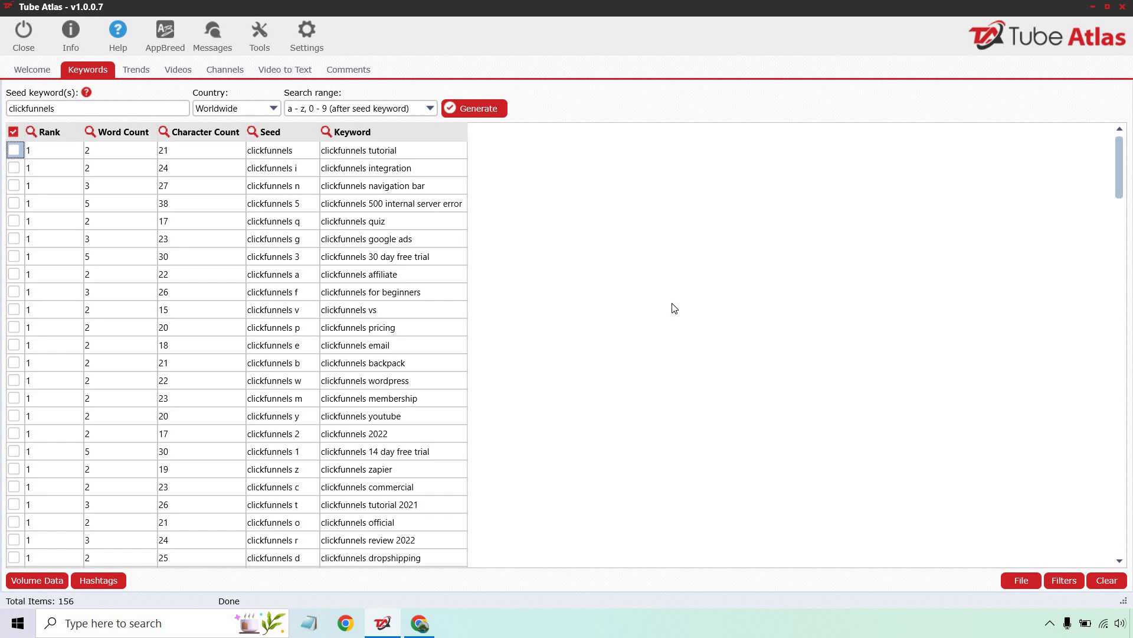
- Send clickfunnels affiliate, 30 day free trial, pricing, 2022 and review 2022 to the Trends tool
click(31, 275)
click(16, 274)
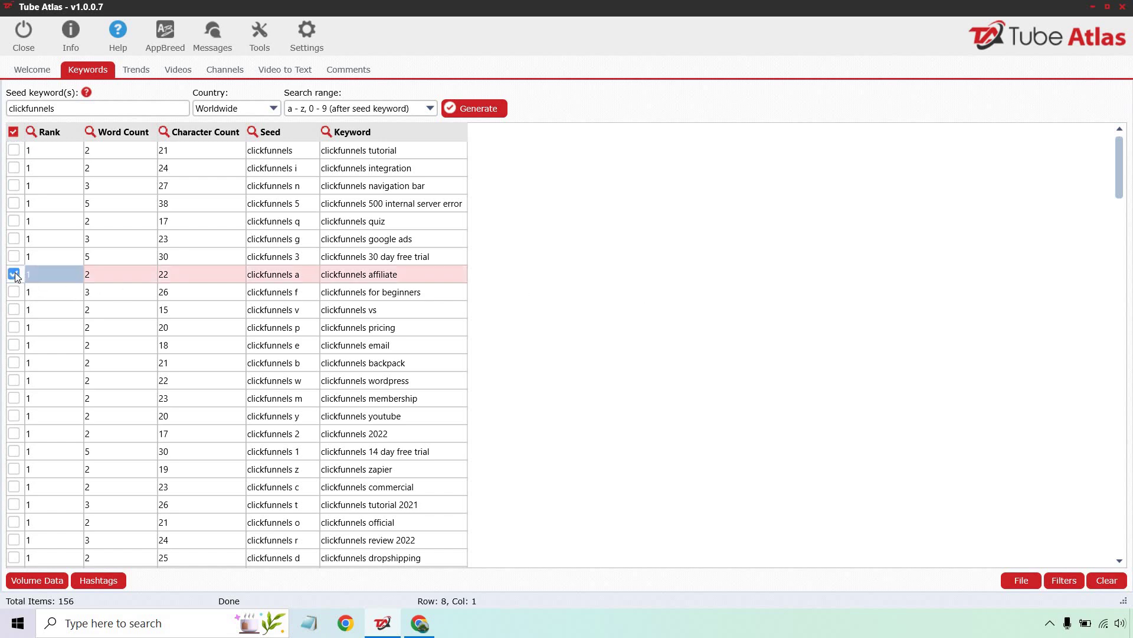
click(14, 257)
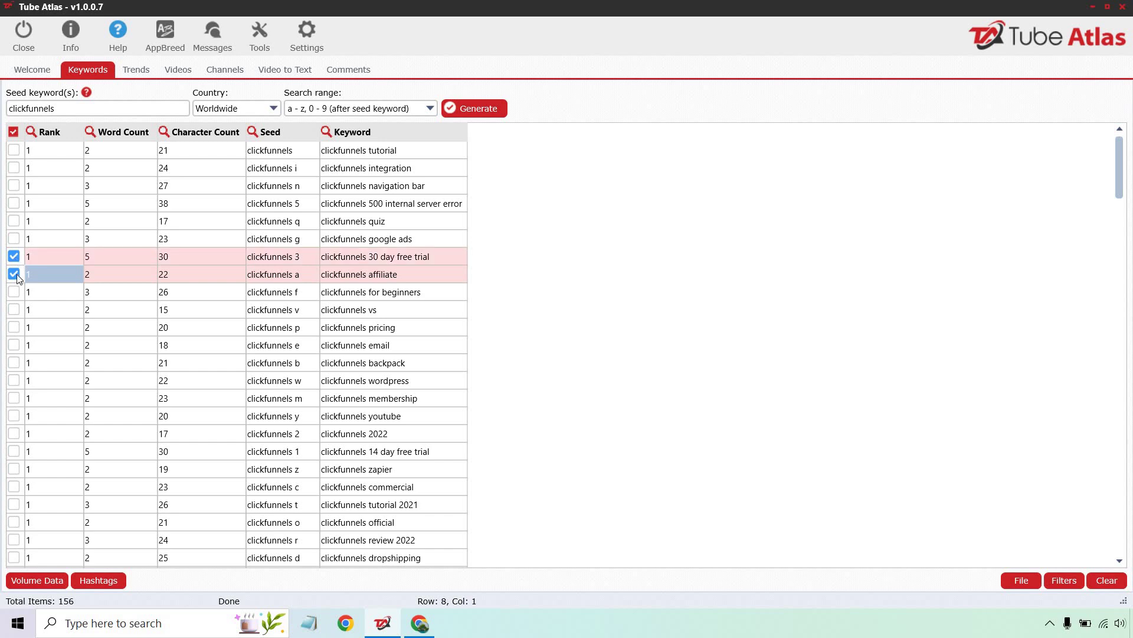
click(16, 327)
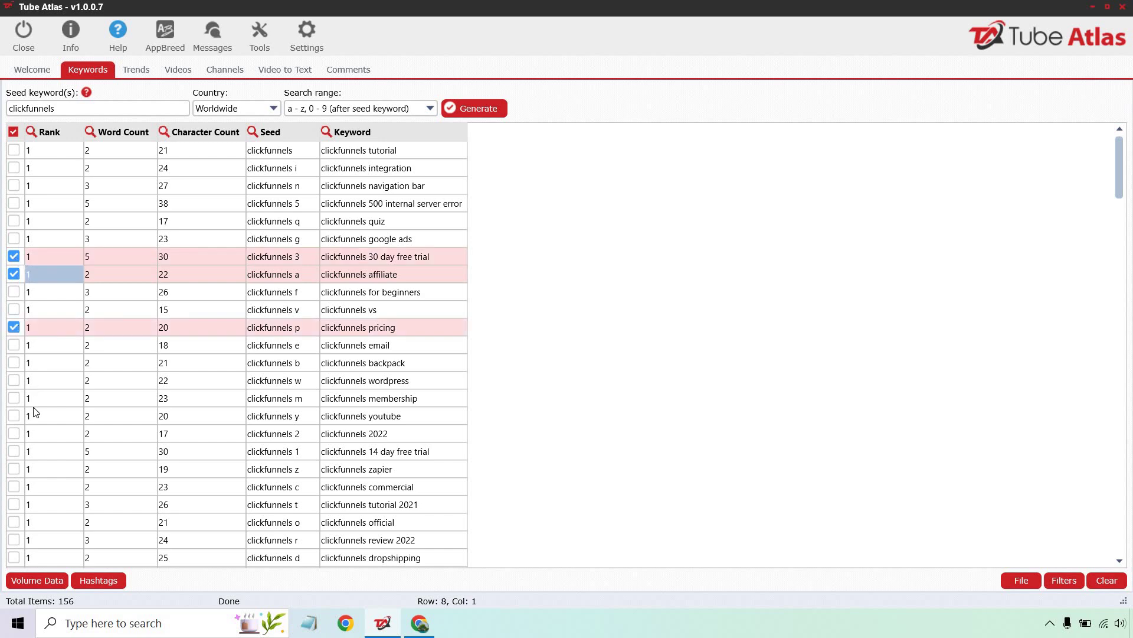
click(17, 436)
scroll(62, 422, down, 1)
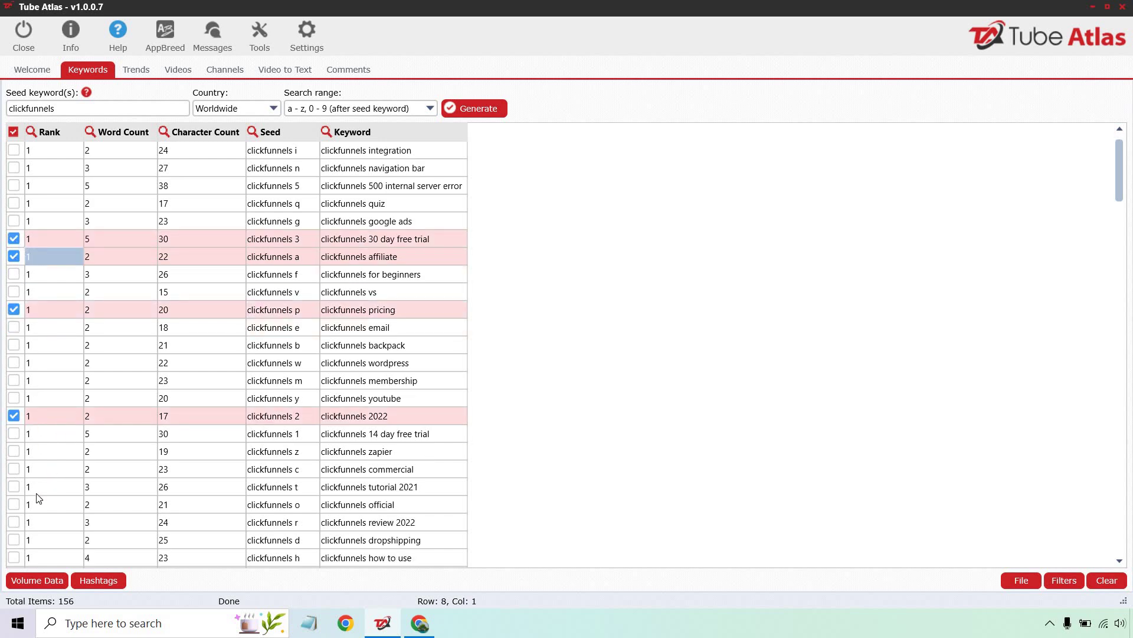
click(14, 523)
right_click(35, 522)
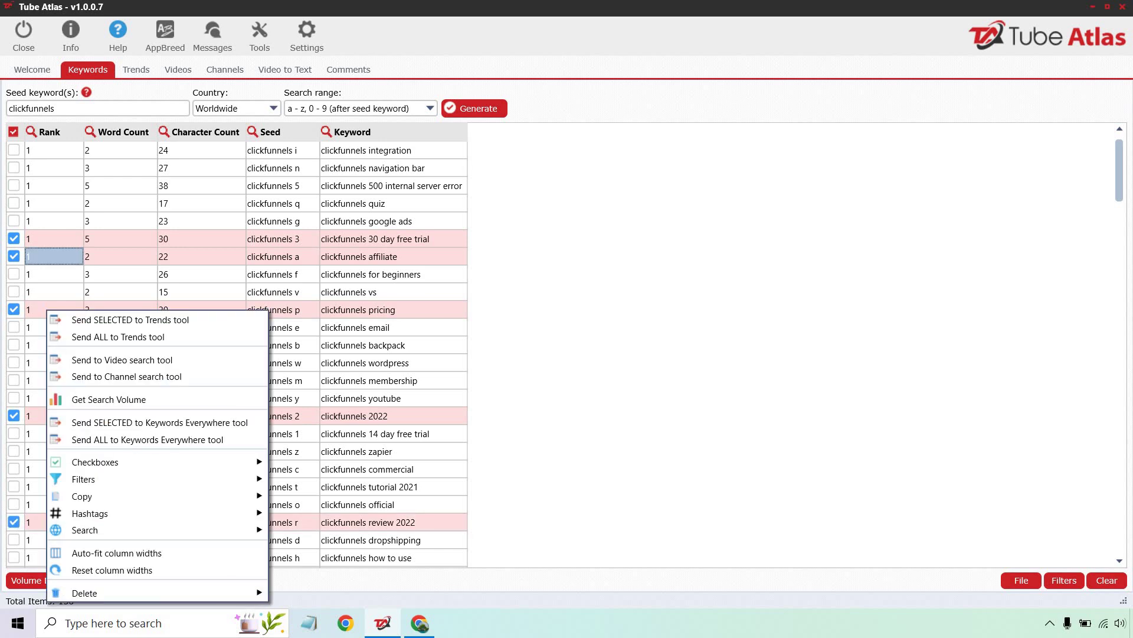
click(117, 320)
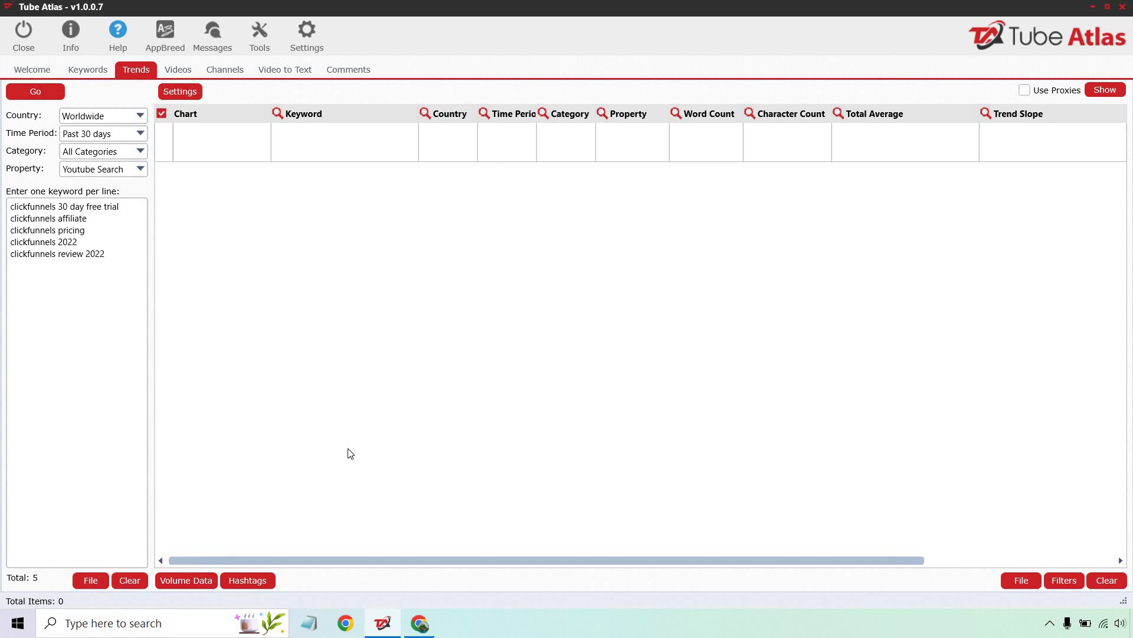
click(94, 69)
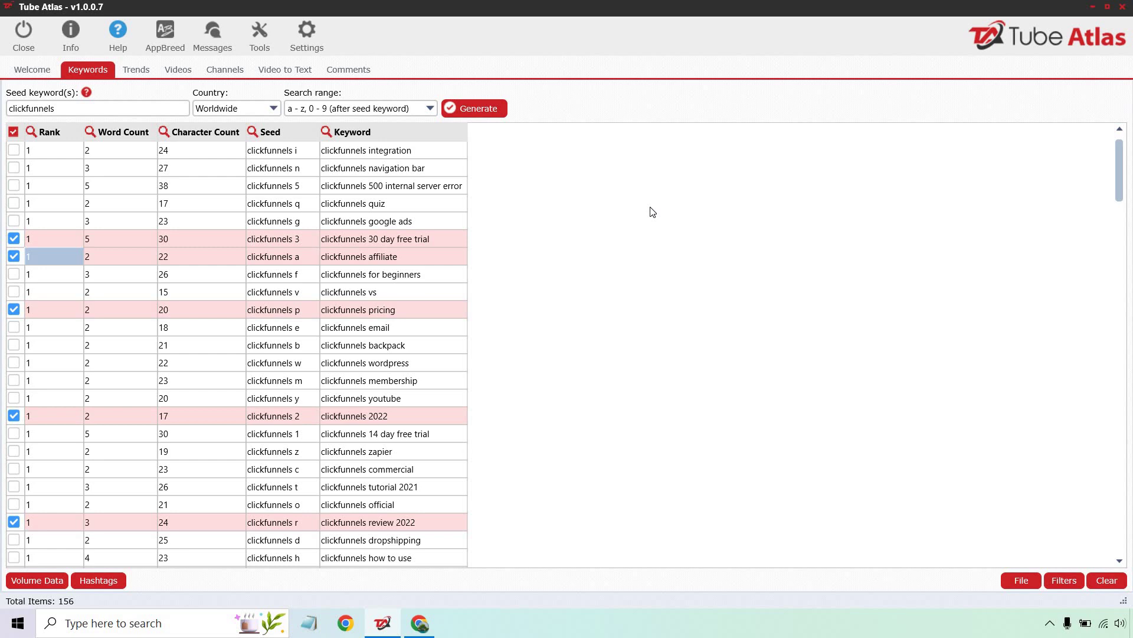
click(138, 71)
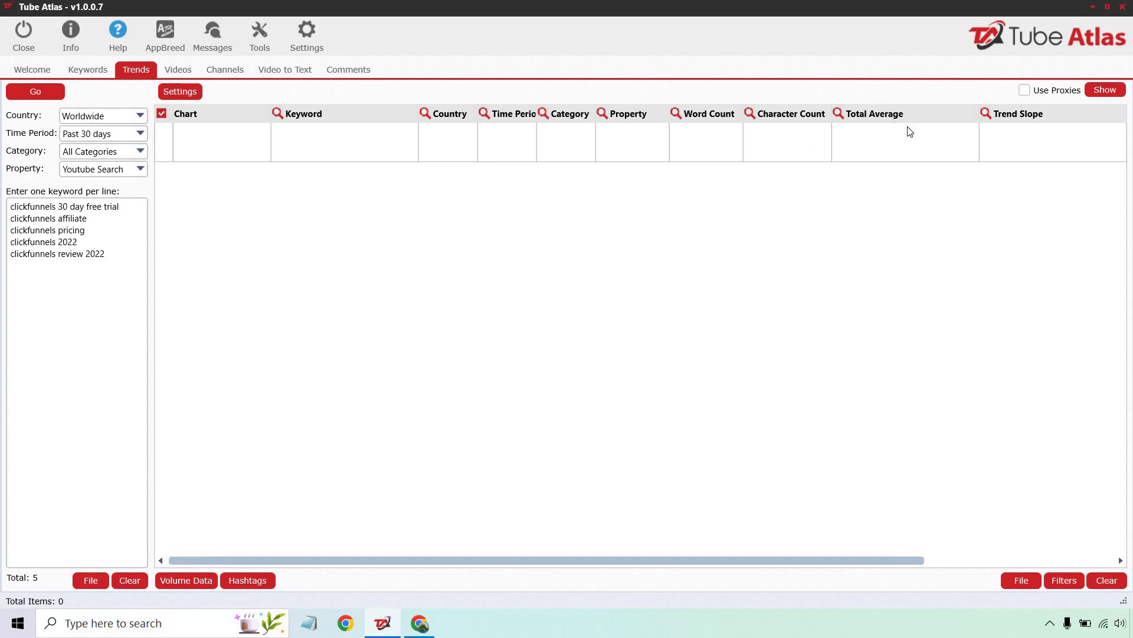
- Fetch past-30-day trends for the five keywords and open the clickfunnels affiliate chart
click(28, 91)
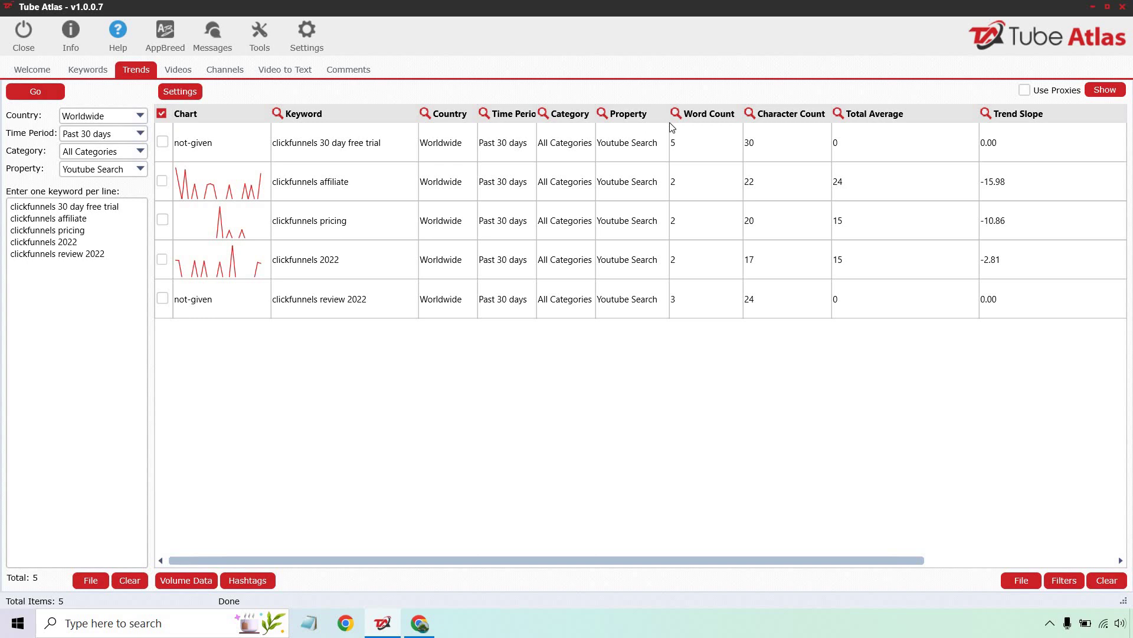
double_click(242, 187)
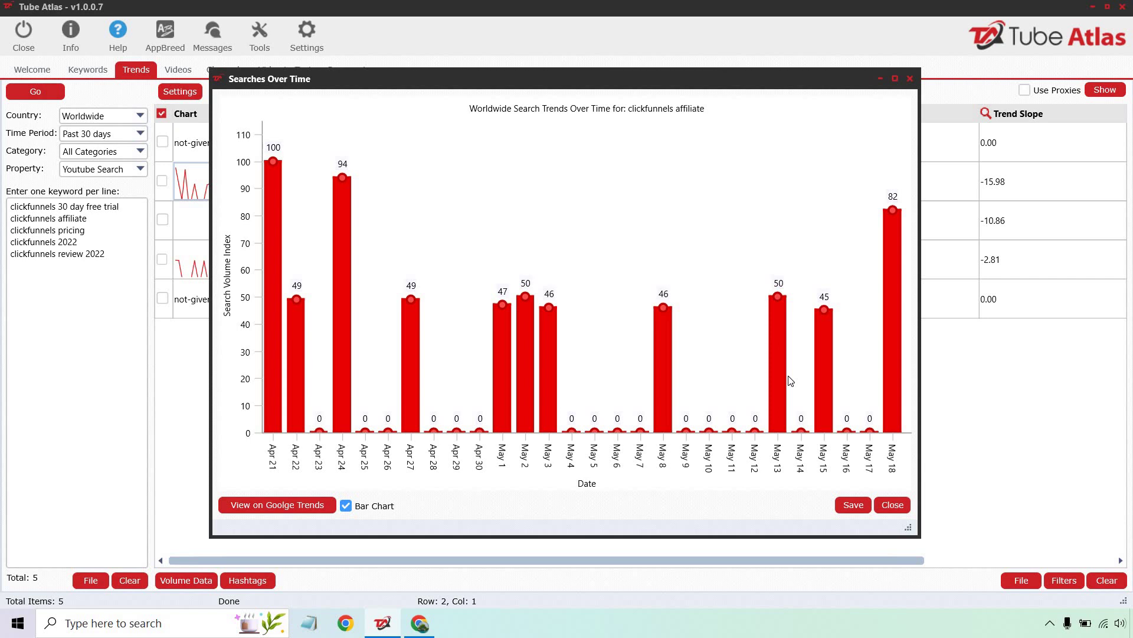
- Close the clickfunnels affiliate Searches Over Time chart and switch to the Channels tool
click(911, 80)
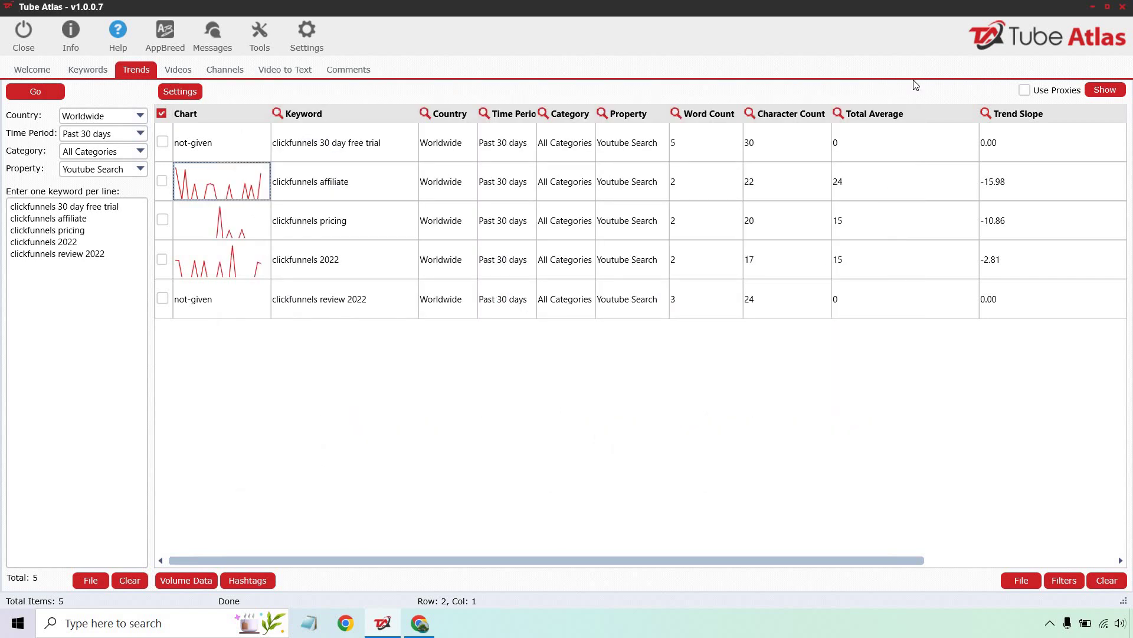
click(230, 77)
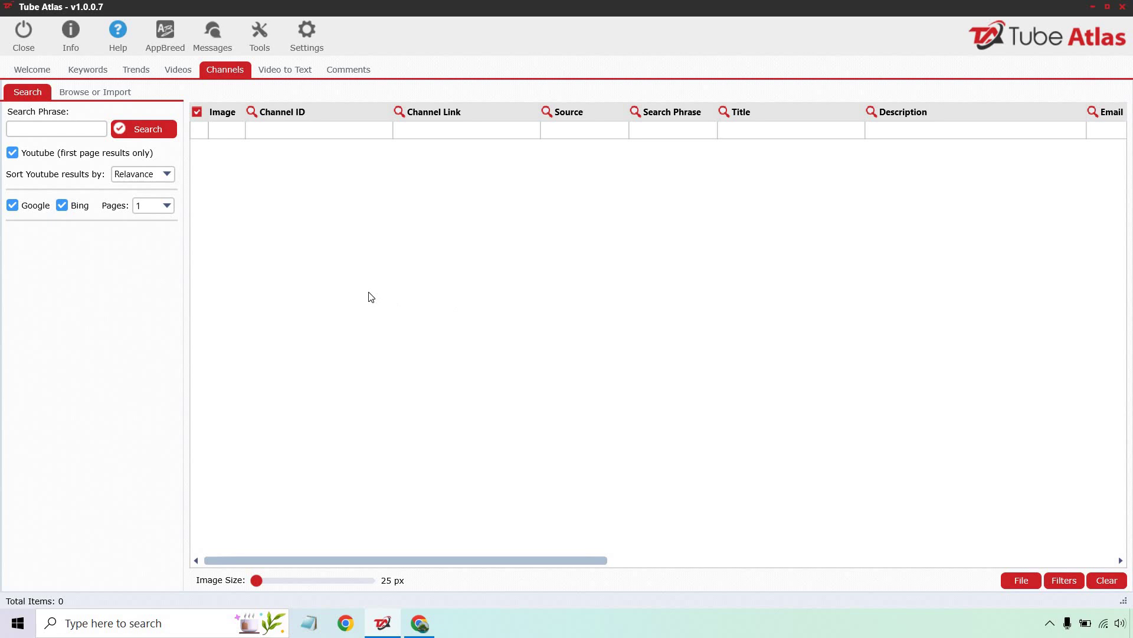
- Search channels for 'affiliate marketing', returning 116 results
click(75, 128)
text(affiliate mark)
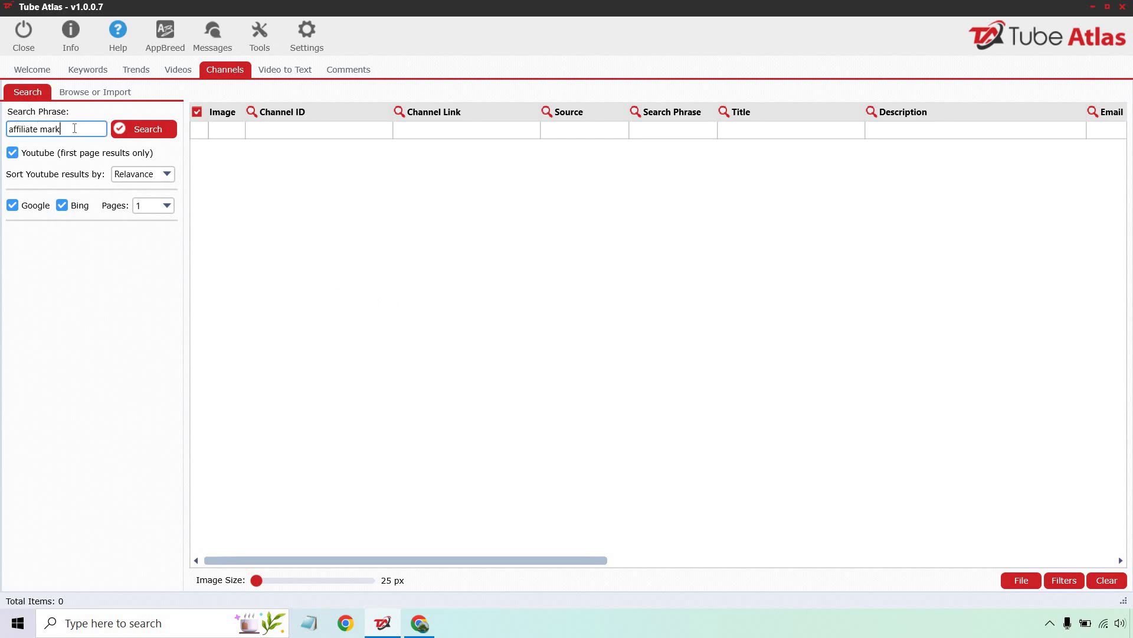
text(eting)
click(126, 133)
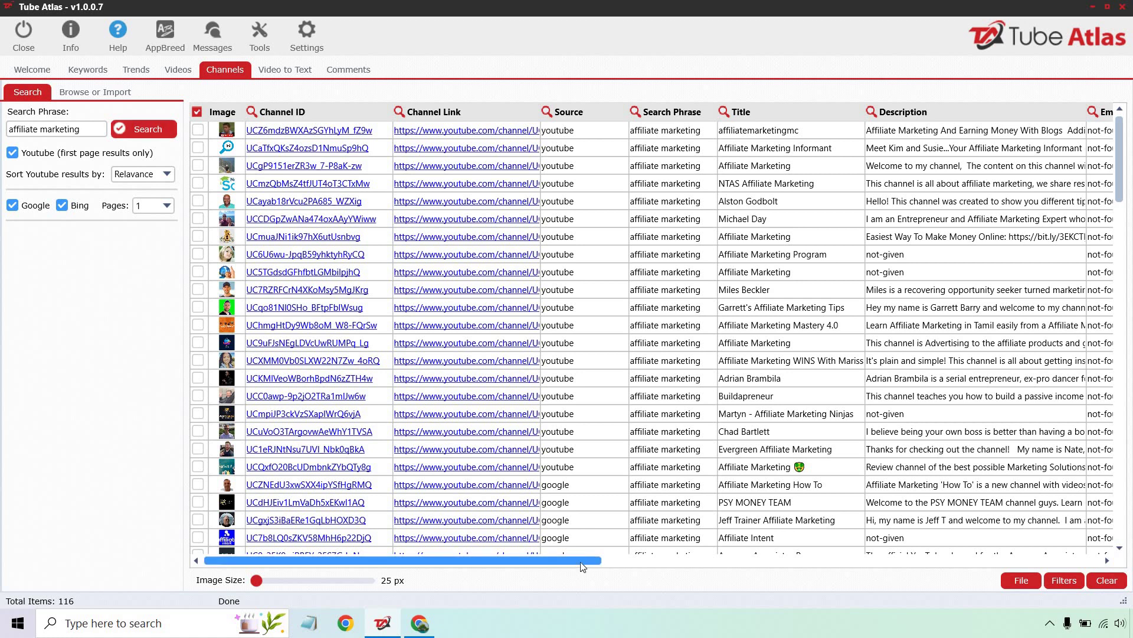
- Sort the channel results by total videos, most videos first
drag(583, 567, 945, 568)
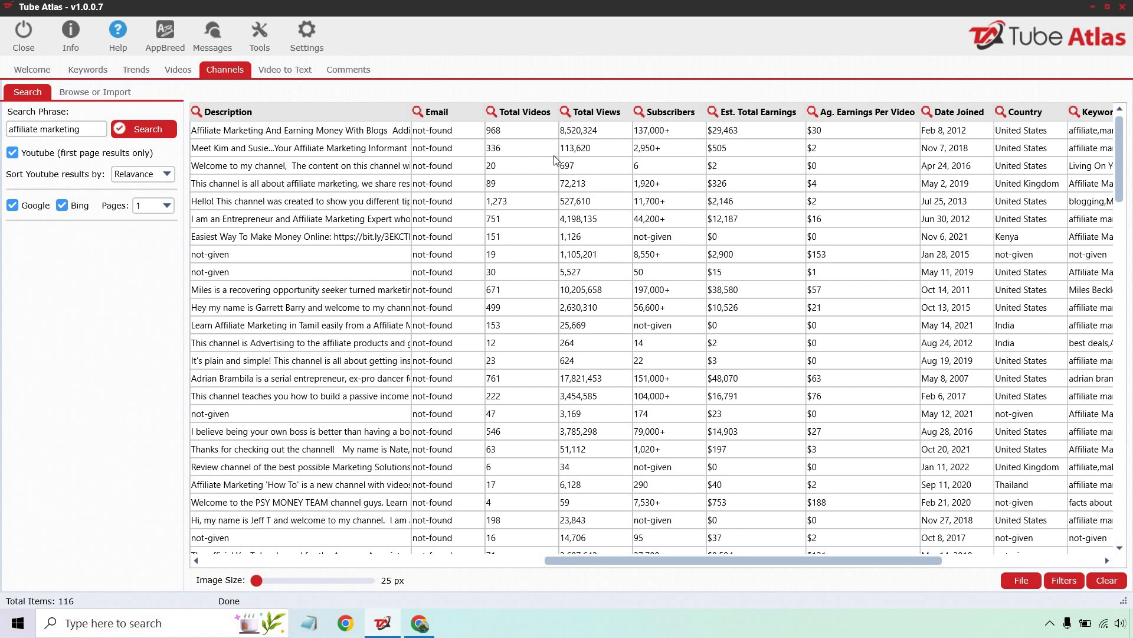
click(521, 113)
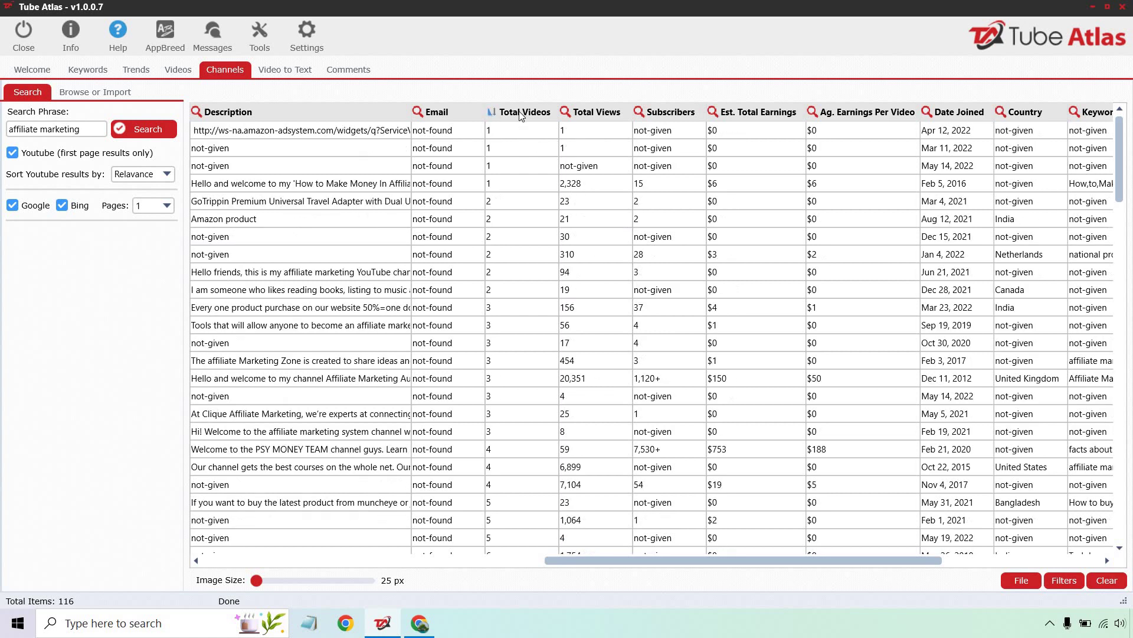
click(522, 113)
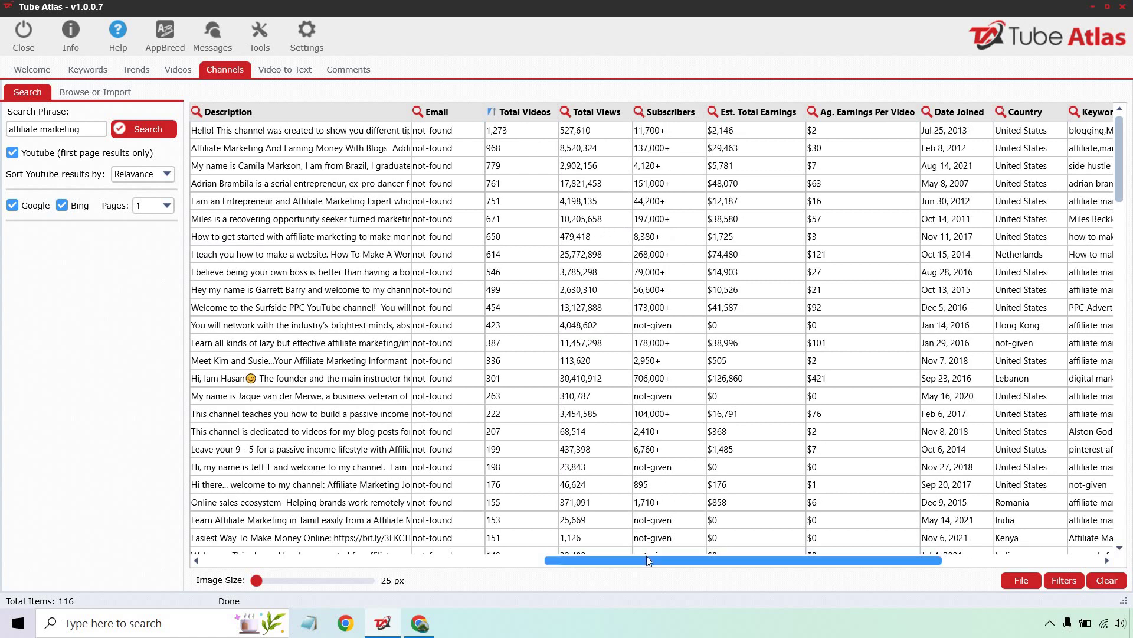
- Browse the channel results and select the Solopreneur channel row
drag(646, 555, 236, 588)
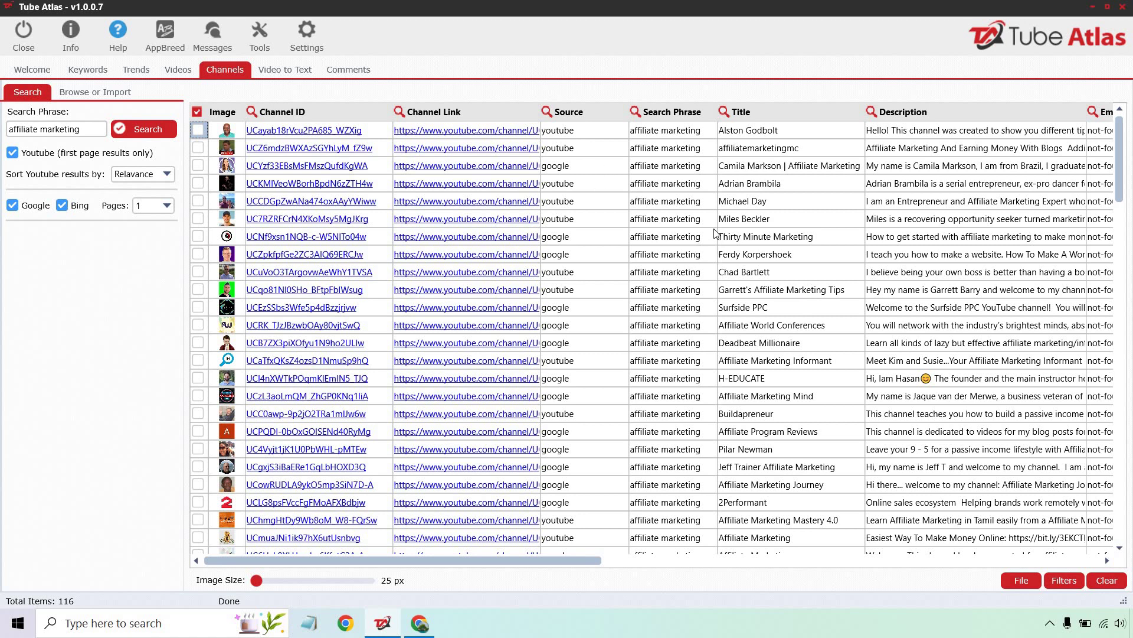
scroll(712, 249, down, 1)
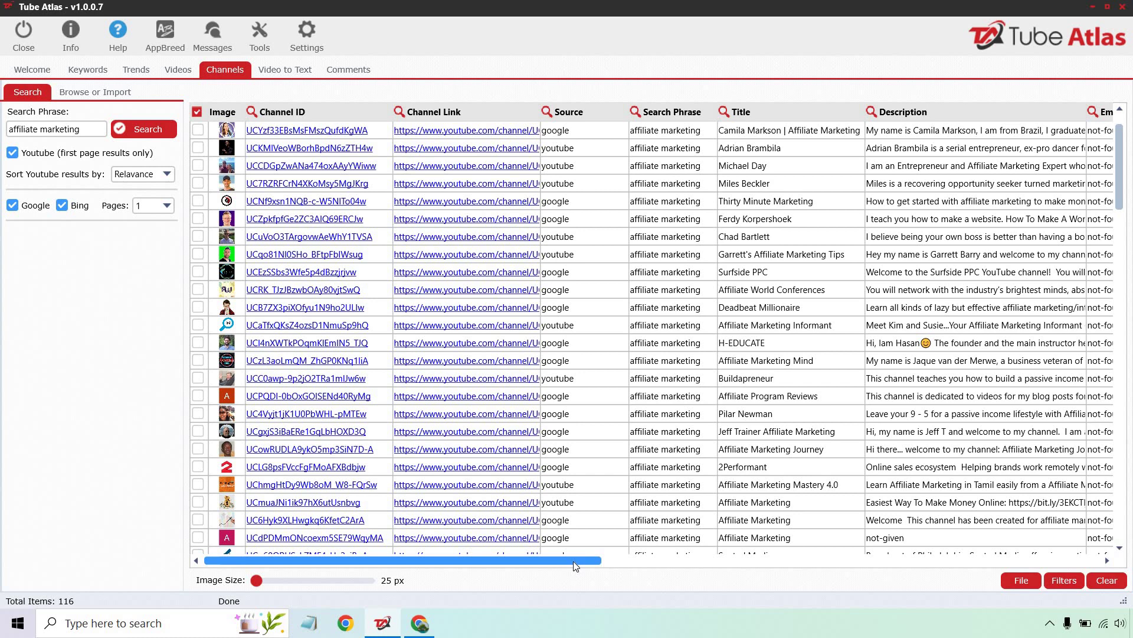
drag(710, 570, 862, 574)
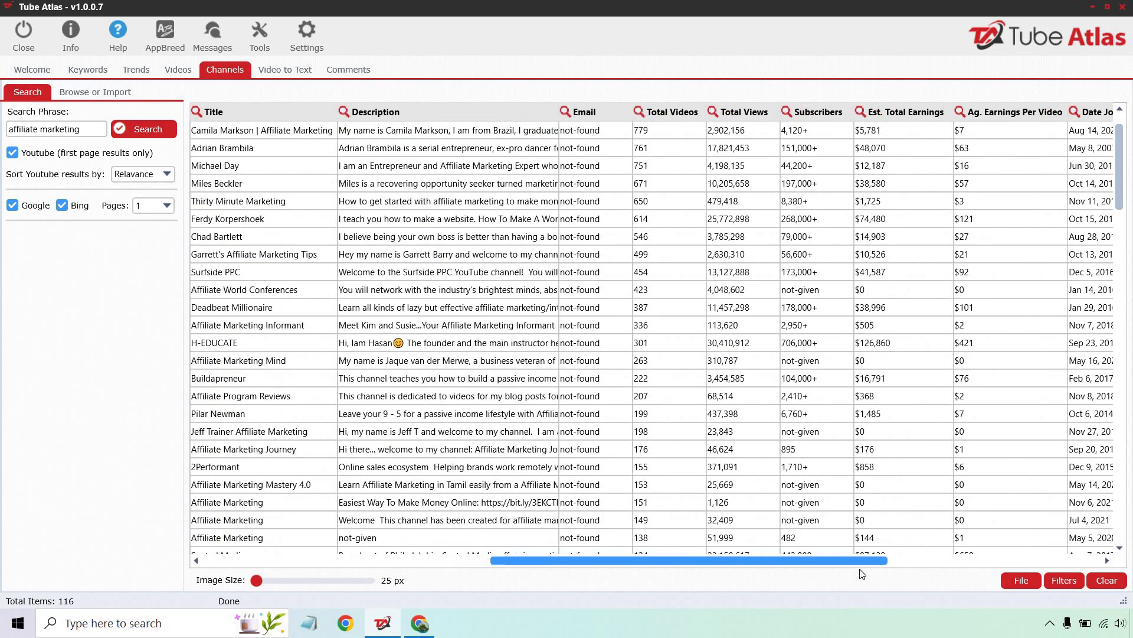
scroll(667, 454, down, 1)
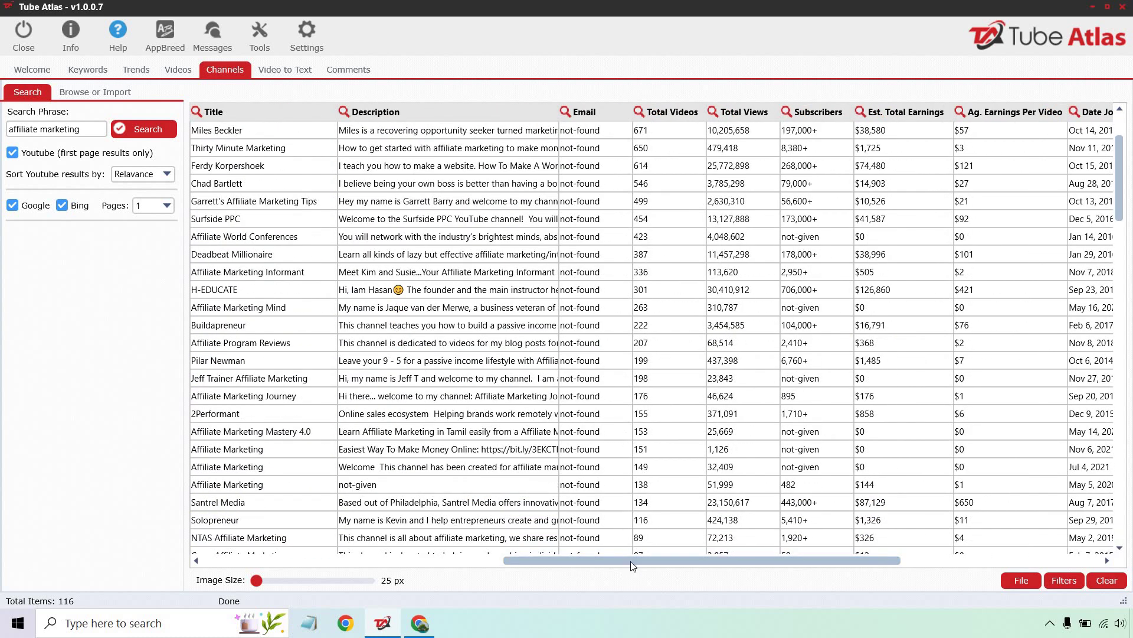
drag(631, 561, 271, 571)
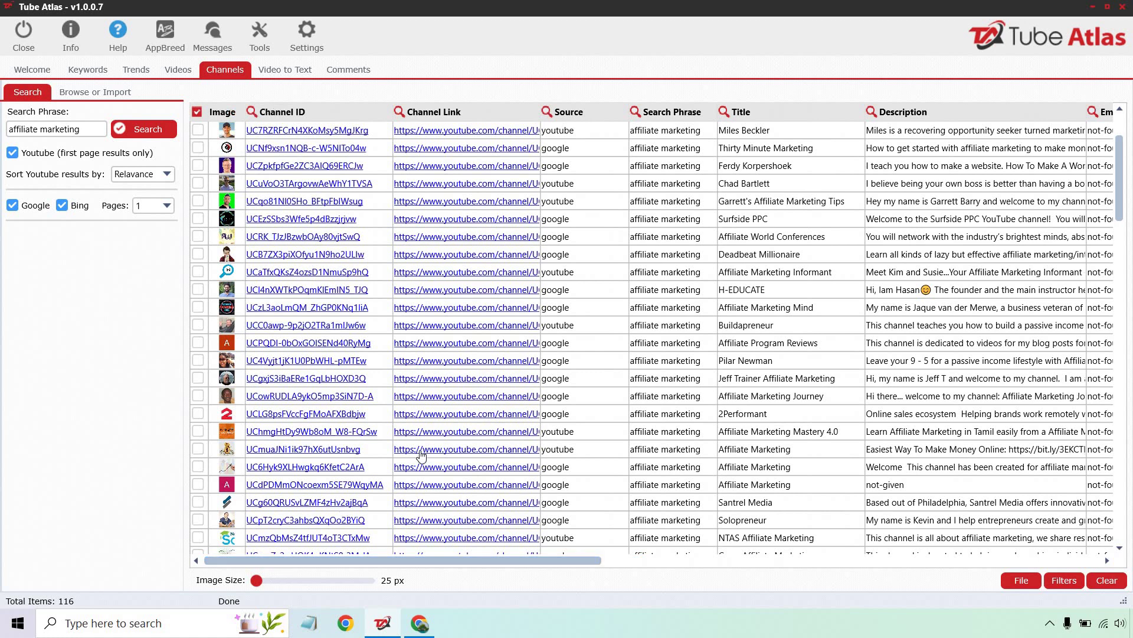
scroll(421, 456, down, 1)
click(221, 489)
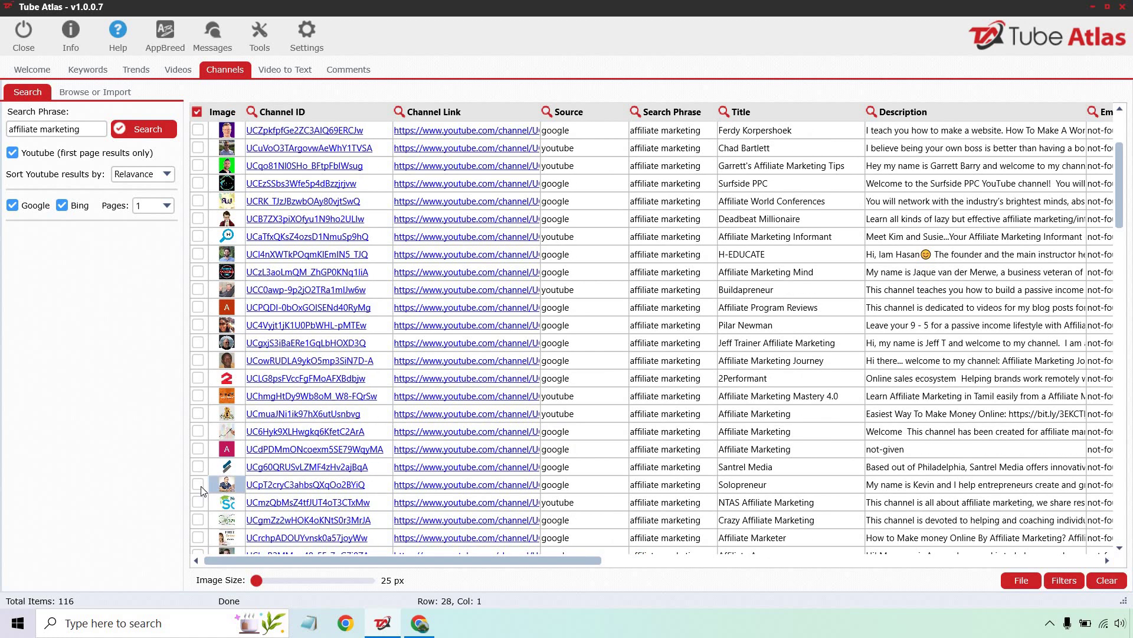
- Tick the Solopreneur channel and run Analyze Videos for SELECTED Channel on it
click(198, 486)
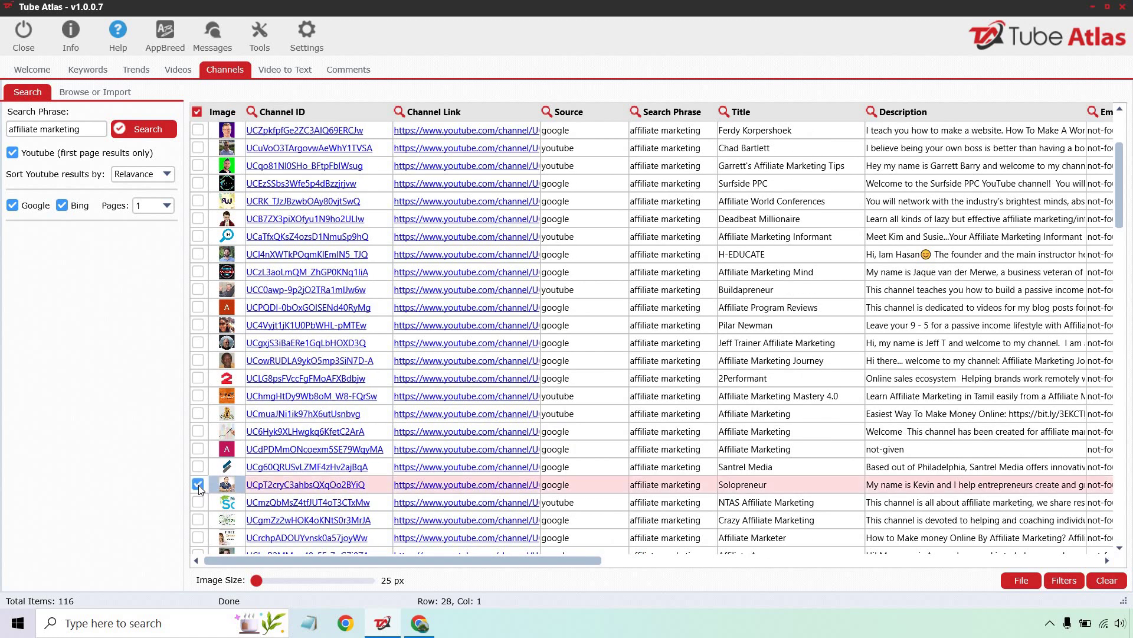
right_click(272, 485)
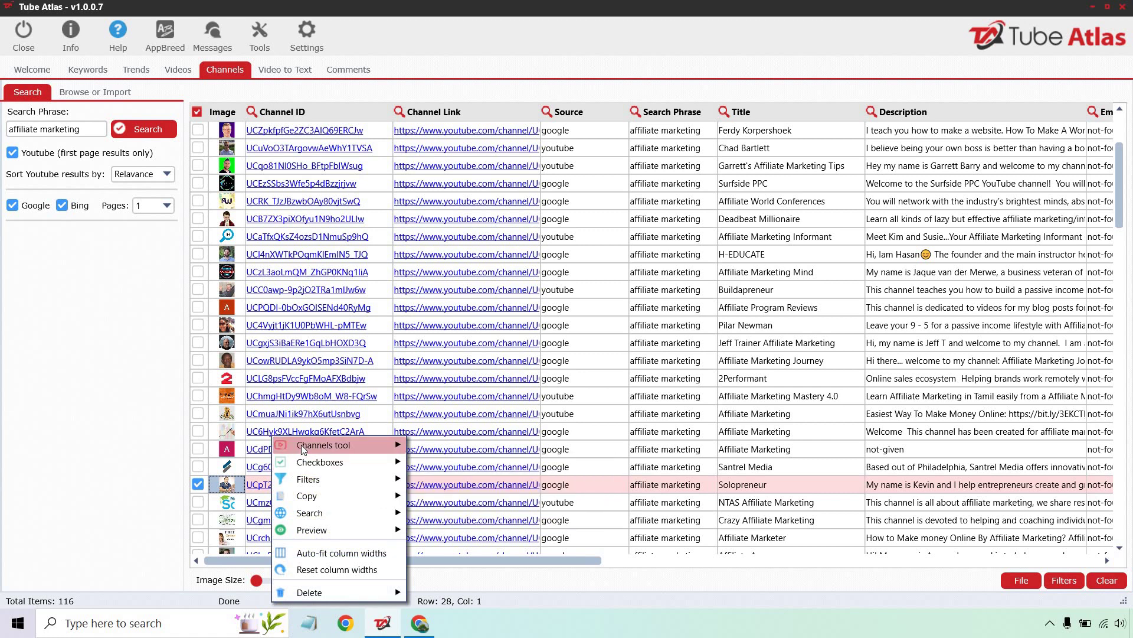
mouse_move(348, 444)
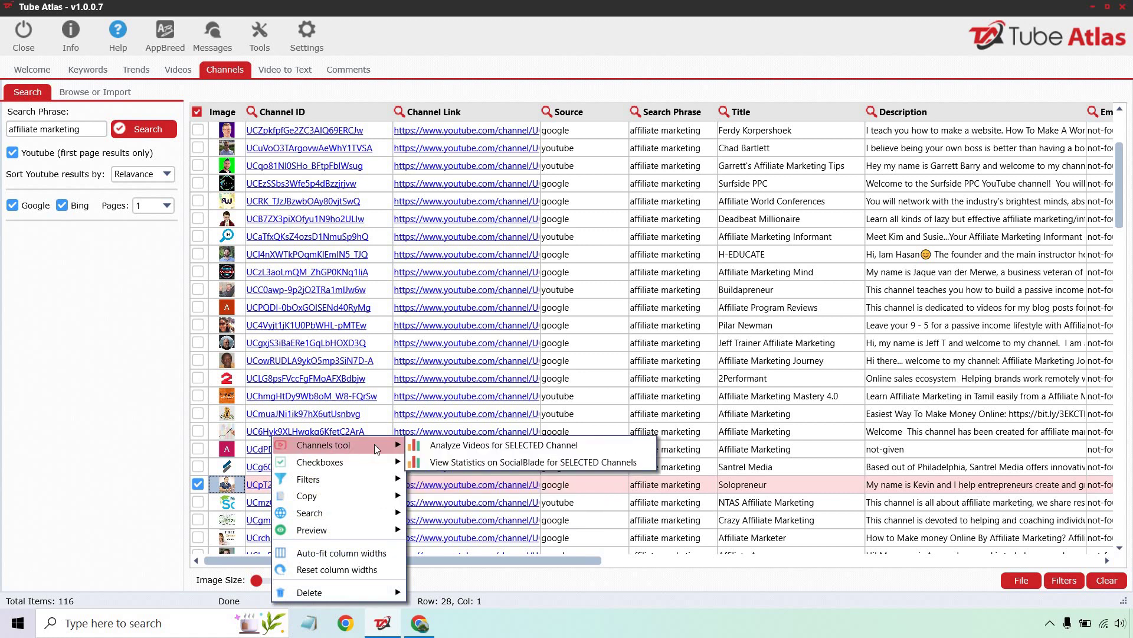
click(456, 444)
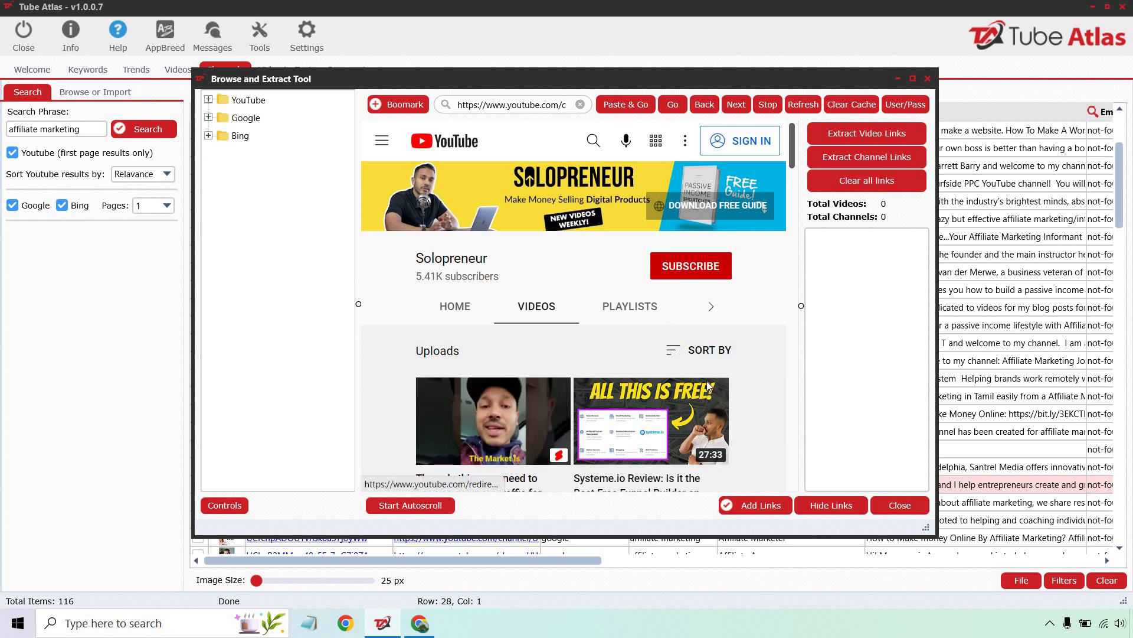
- Autoscroll the Solopreneur page, extract all 116 video links and add them to the Videos tool
click(409, 505)
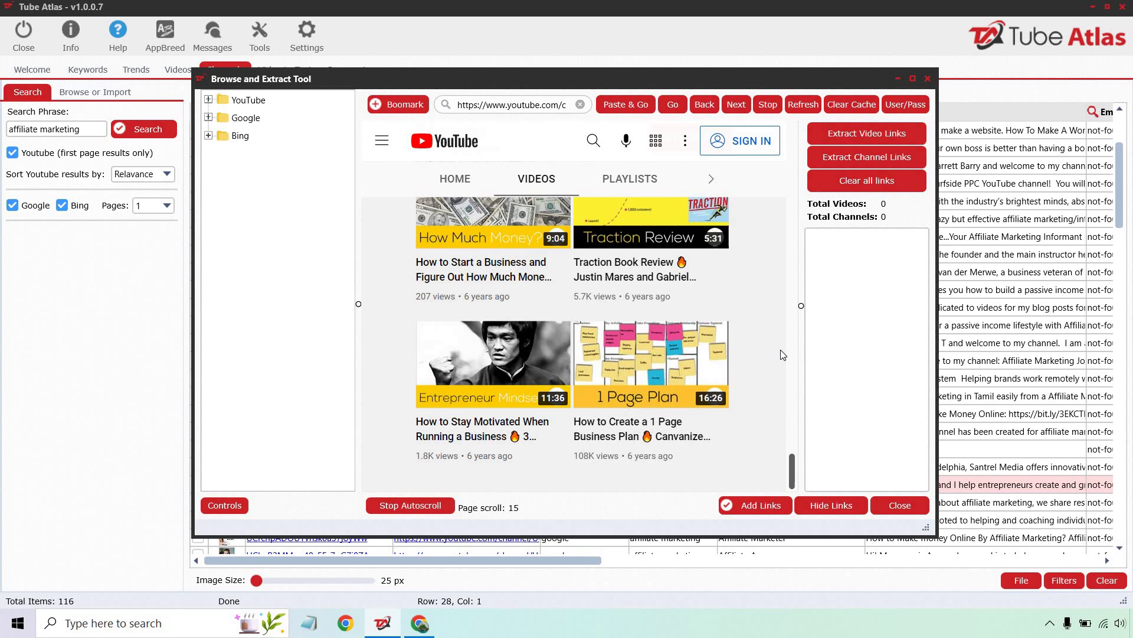
click(824, 133)
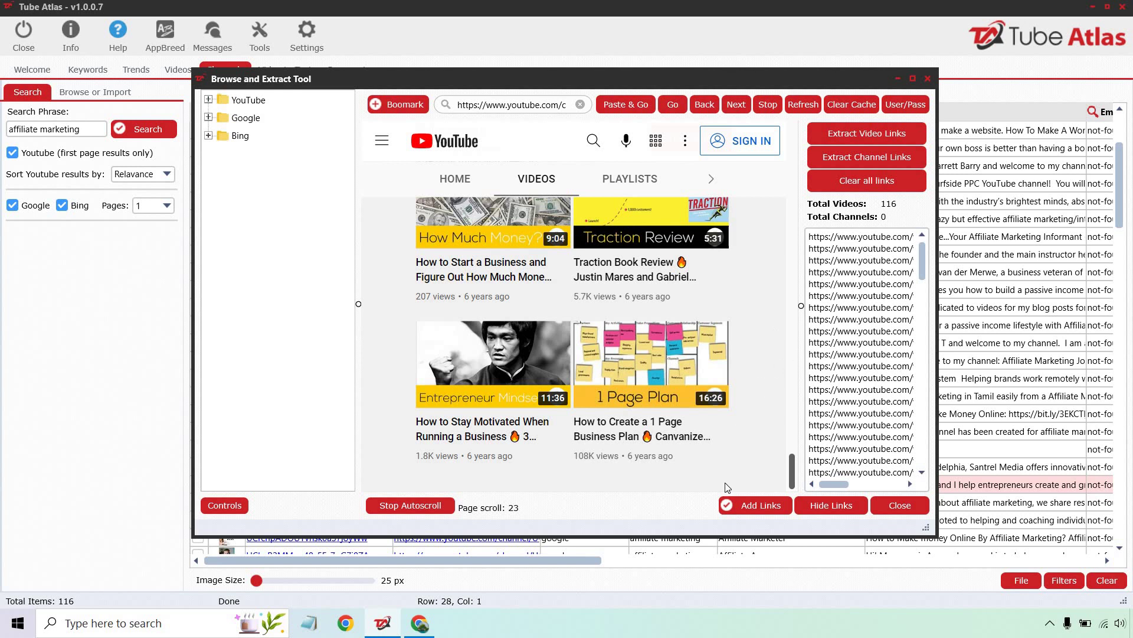
click(746, 503)
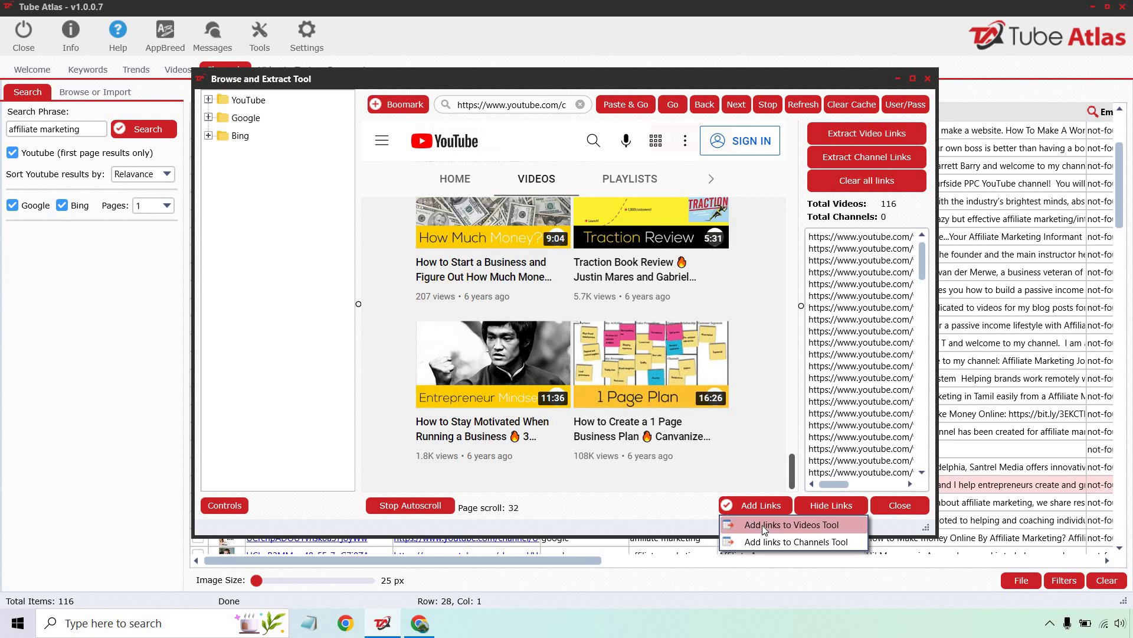
click(762, 525)
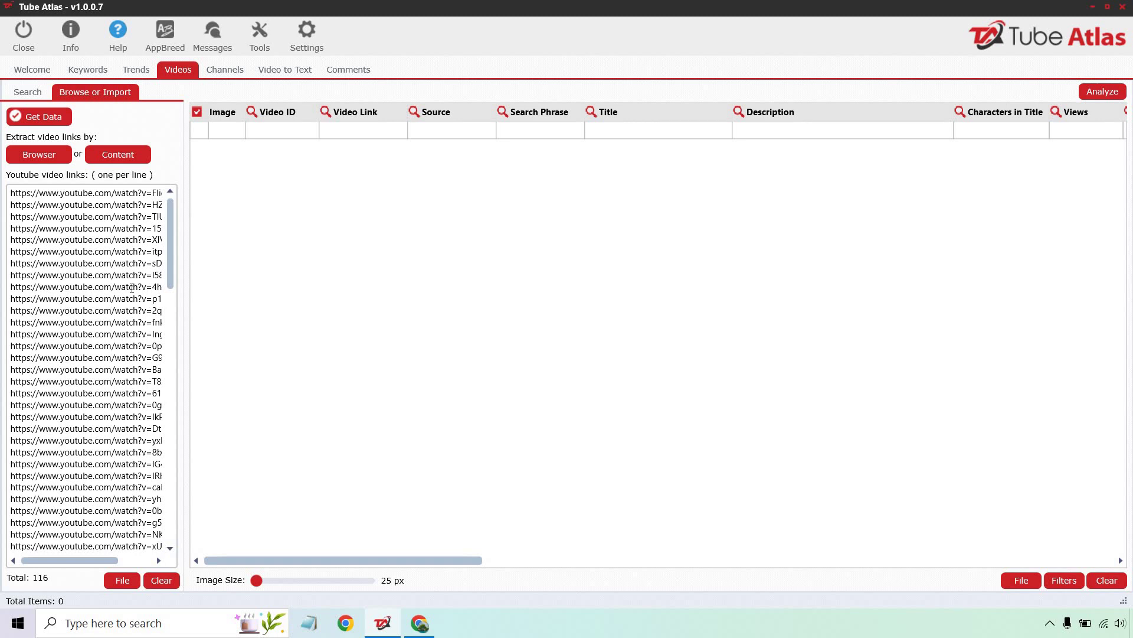
- Fetch stats for all 116 imported videos and sort them by views, most-viewed first
click(59, 119)
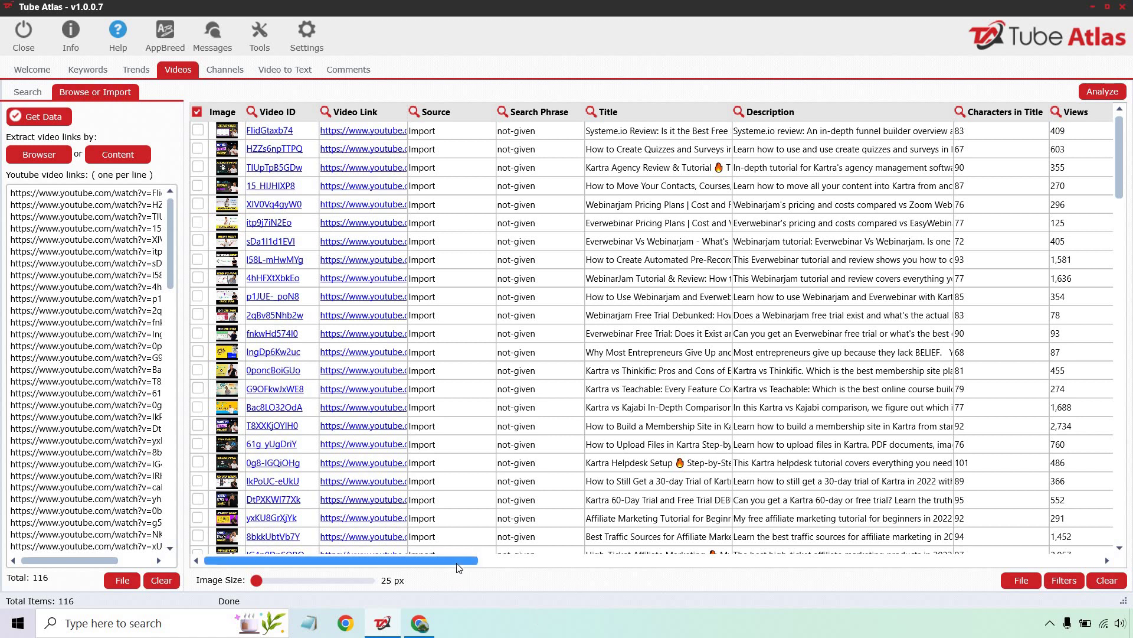
scroll(521, 572, right, 10)
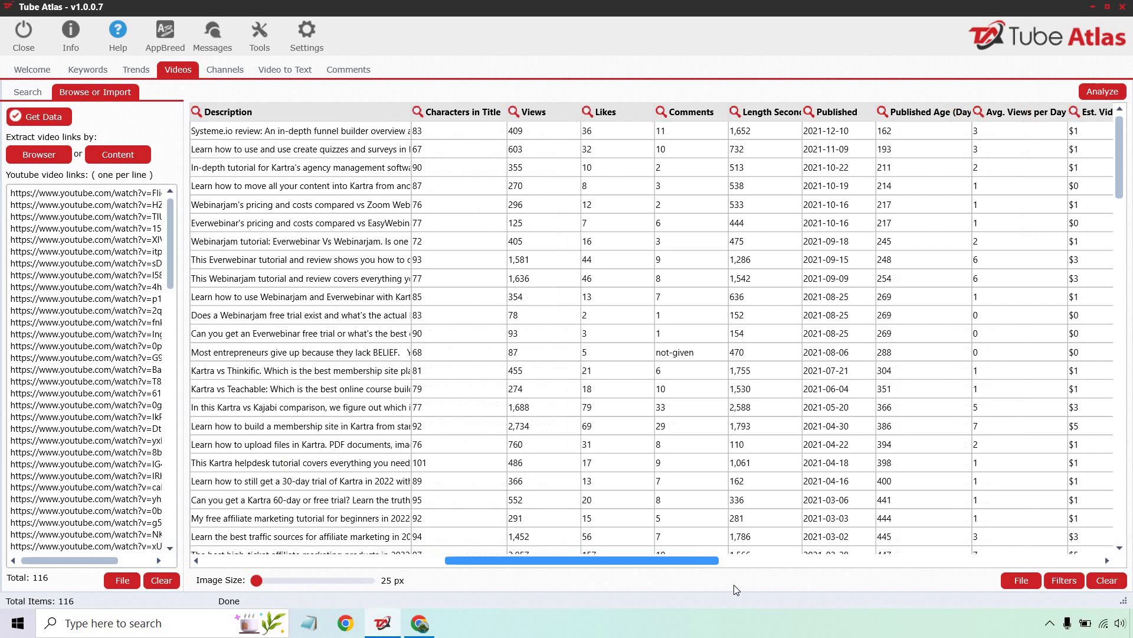
click(325, 115)
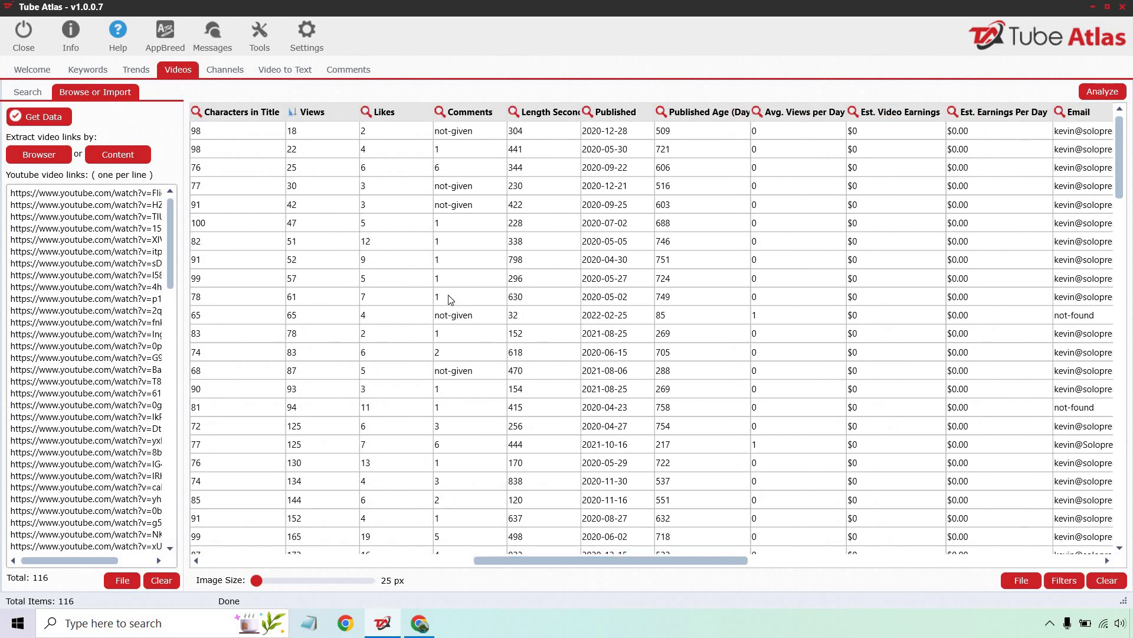
click(325, 115)
- Re-sort the video table by likes, then by comments with the most-commented first
drag(536, 561, 359, 569)
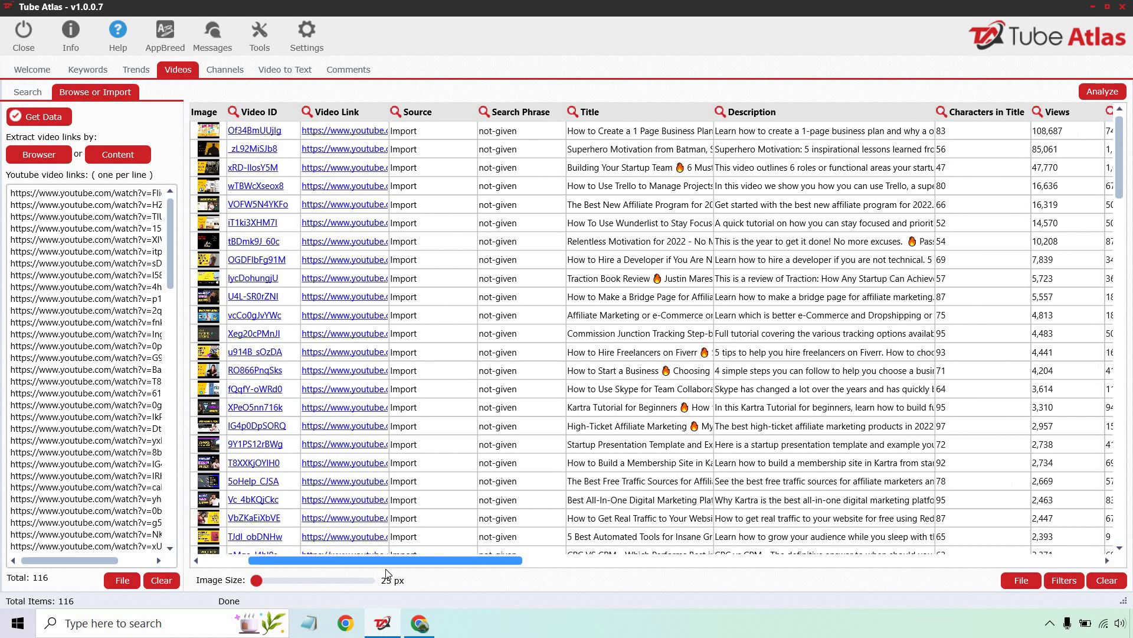
drag(388, 574, 537, 579)
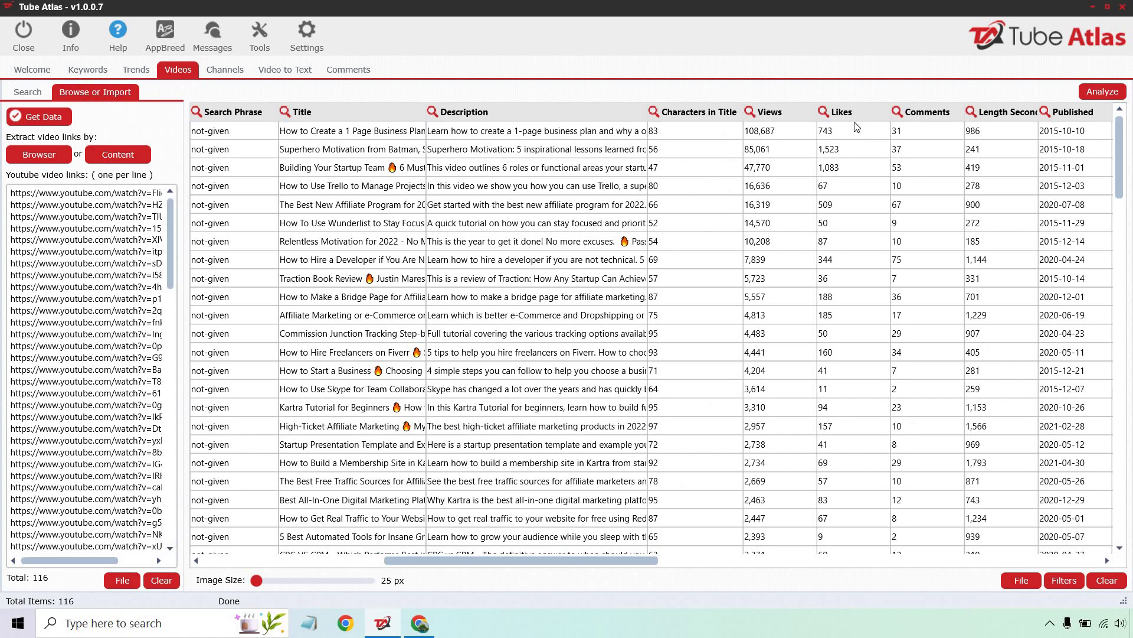
click(841, 112)
click(841, 112)
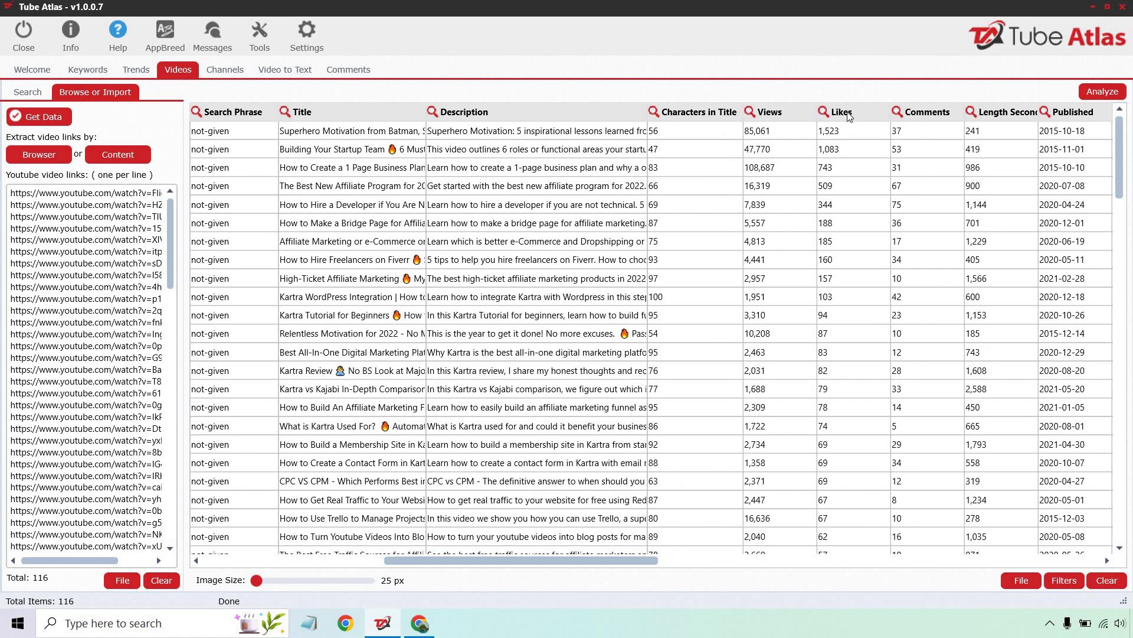
click(923, 116)
click(923, 117)
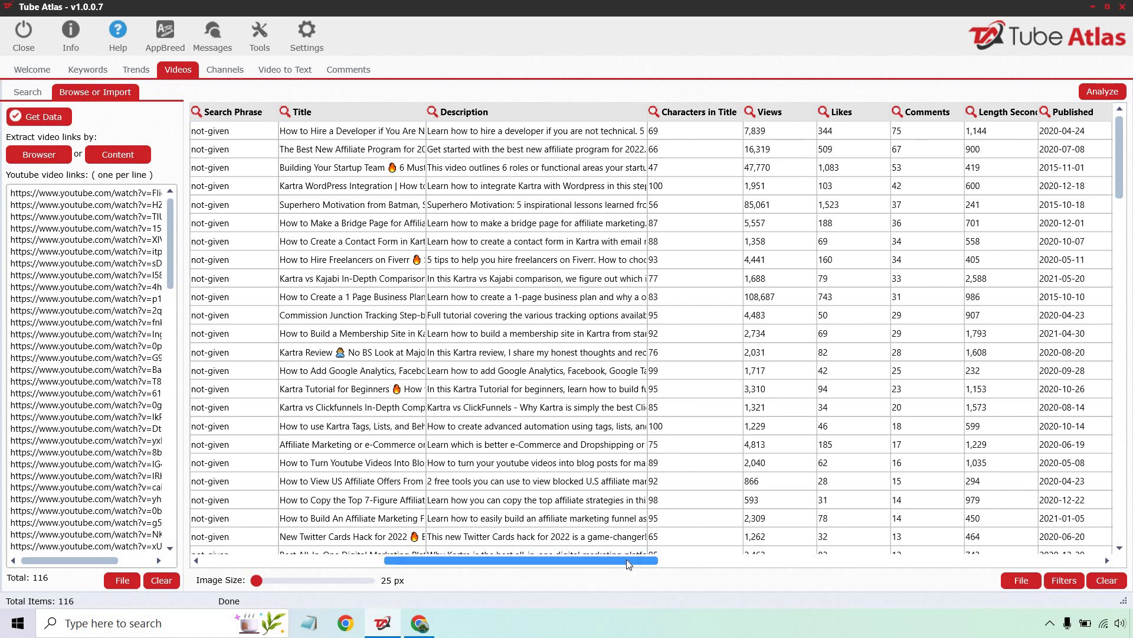
- Order the Solopreneur videos by Avg. Views per Day, highest first
drag(626, 559, 390, 582)
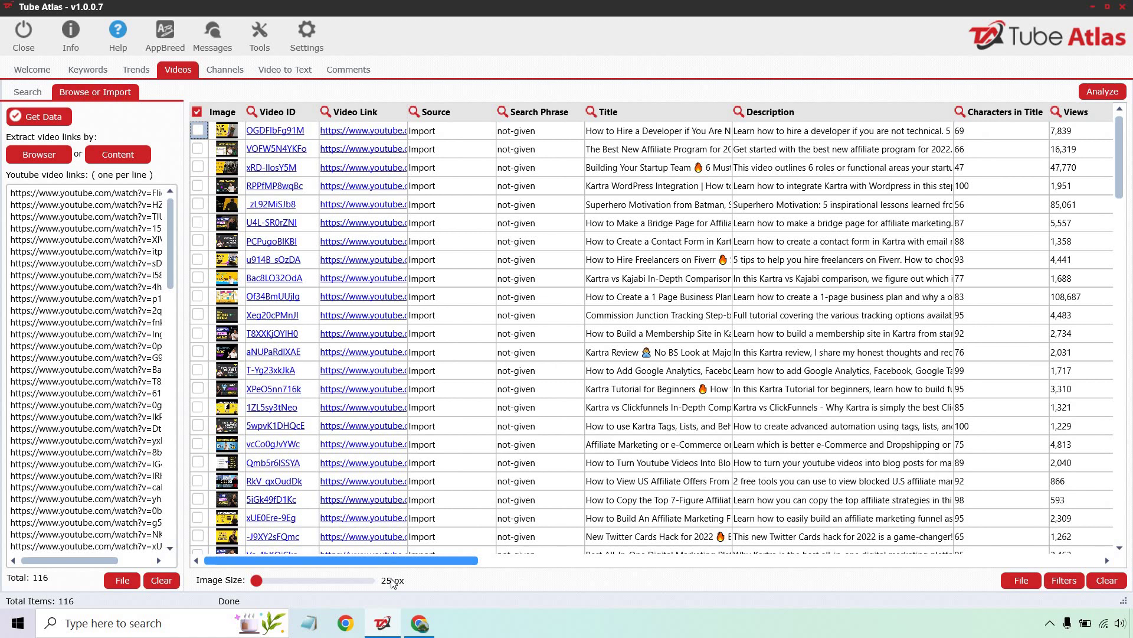
drag(481, 562, 618, 570)
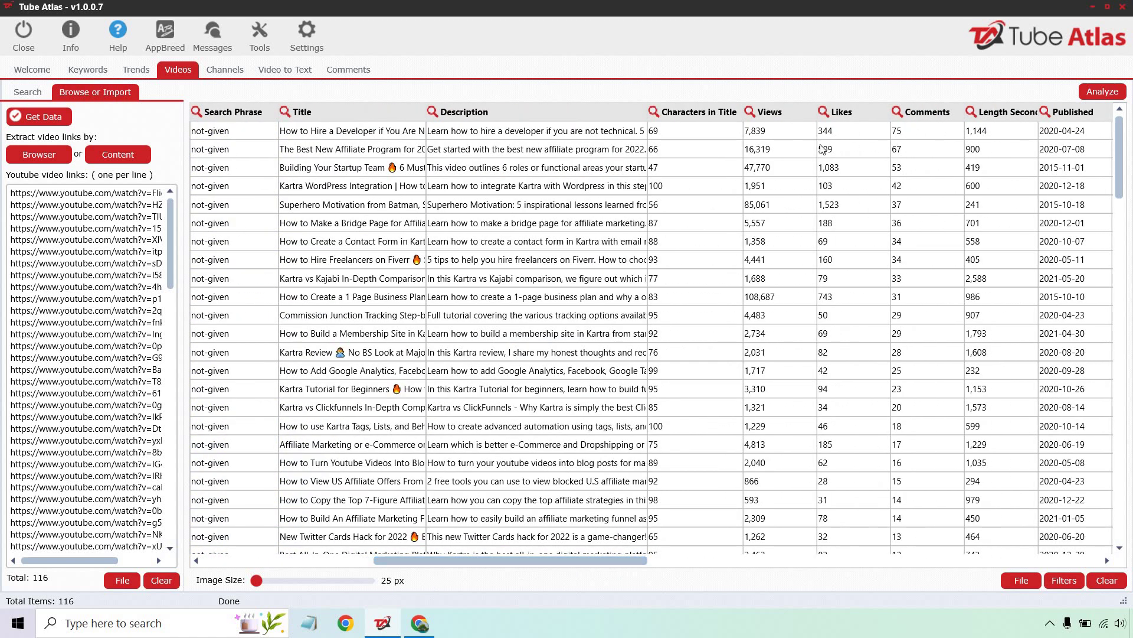
drag(640, 561, 743, 564)
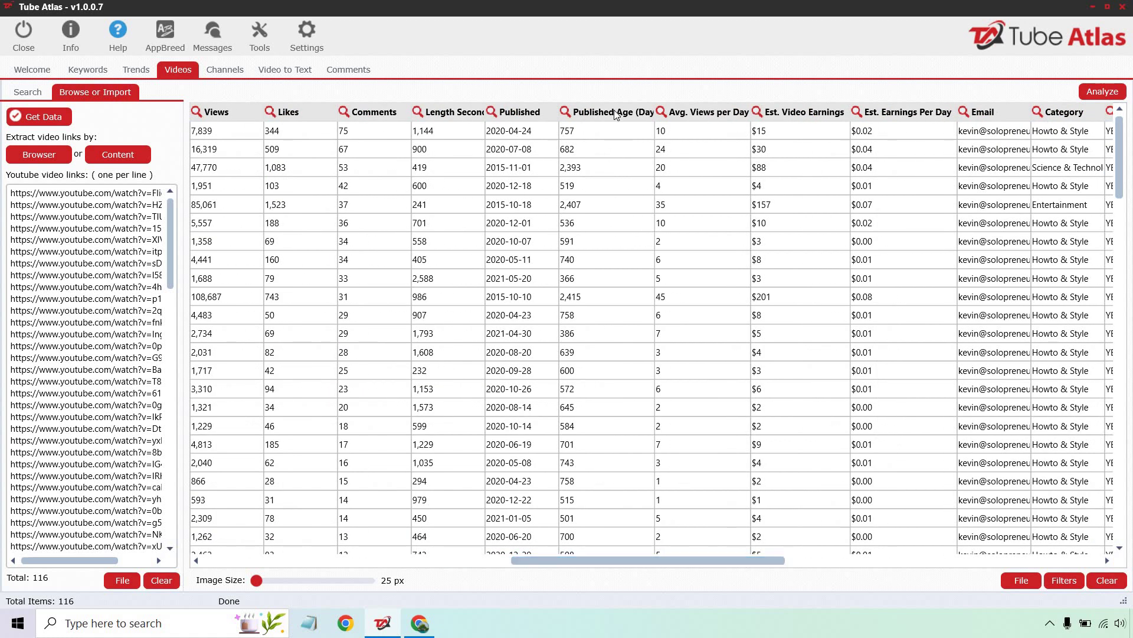
click(694, 114)
click(694, 114)
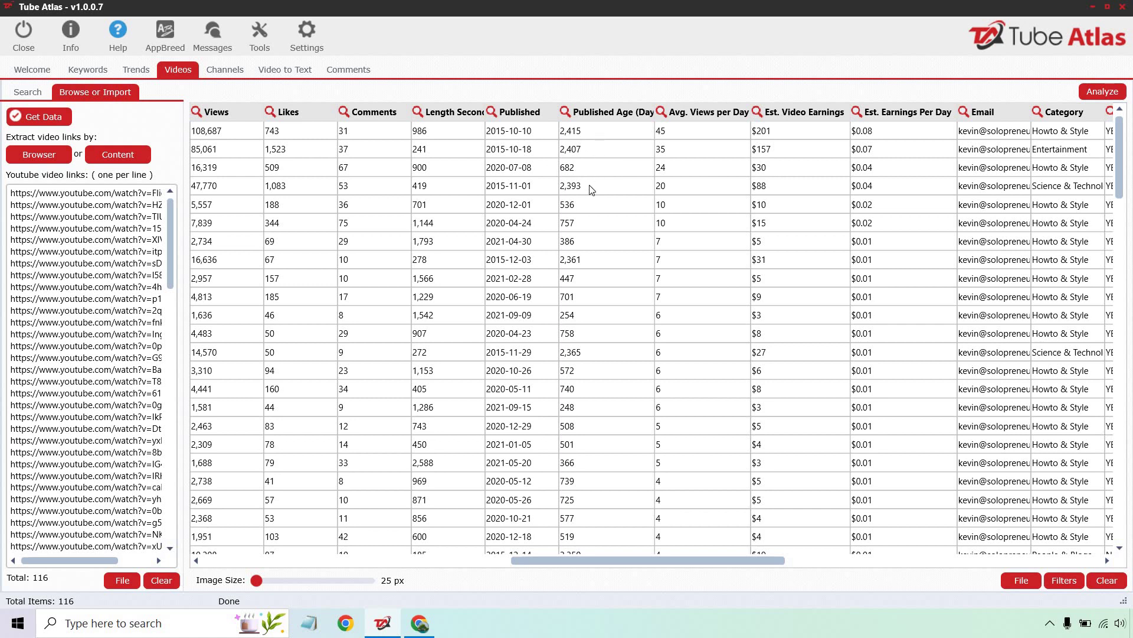
- Tick the checkbox of the third video, the one with 16,319 views
click(454, 171)
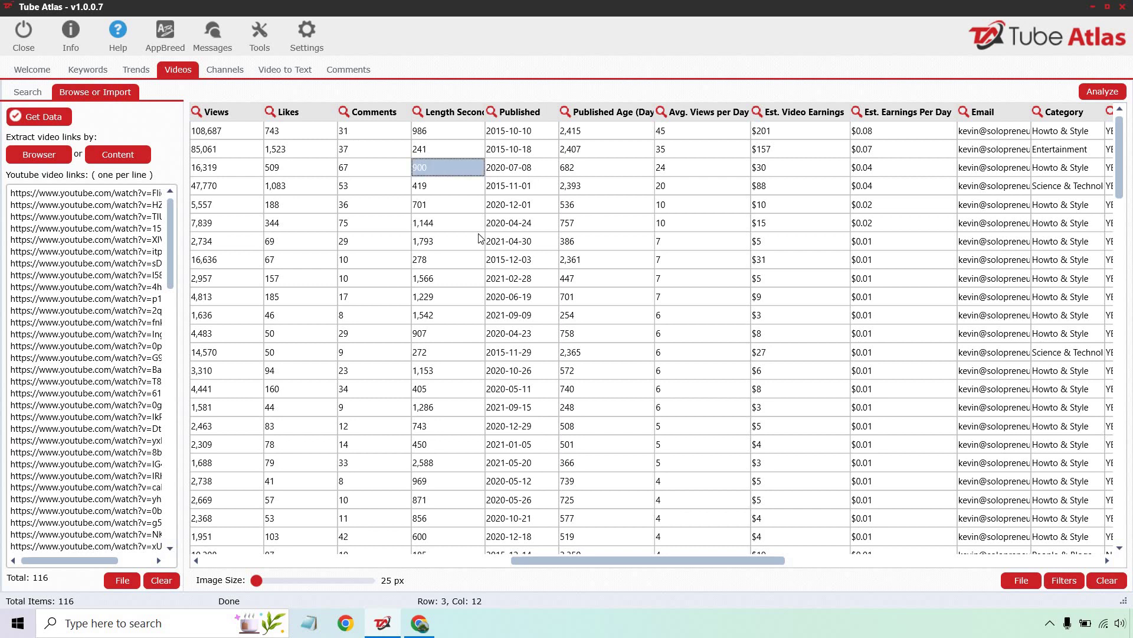
click(220, 169)
drag(615, 562, 250, 583)
click(198, 167)
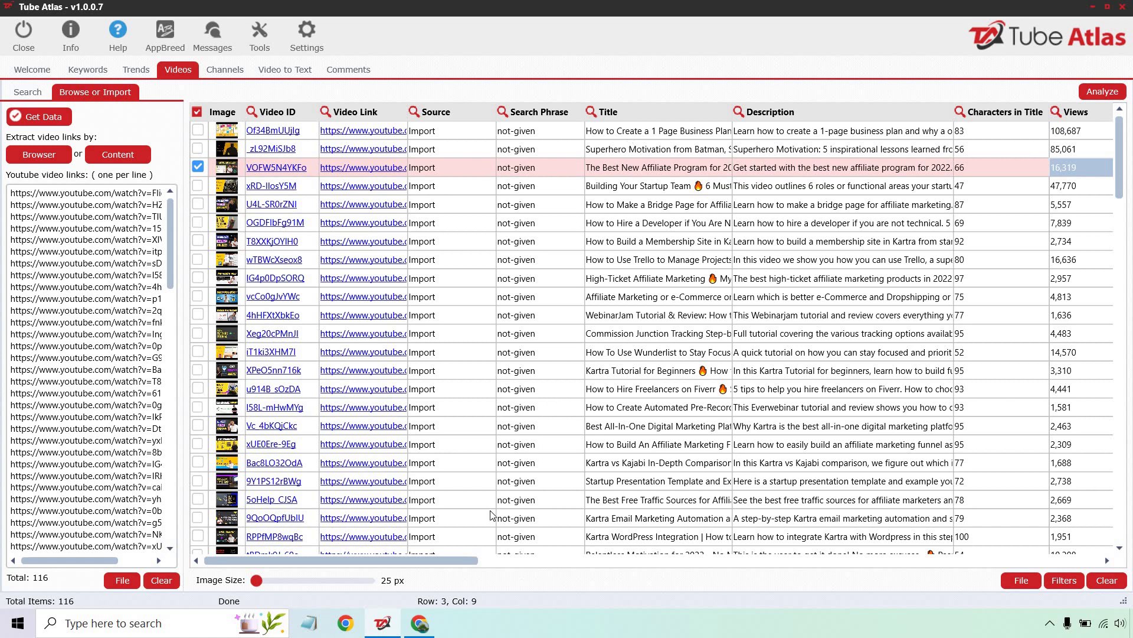
- Sort the videos by Est. Video Earnings, highest-earning first
scroll(457, 567, right, 1)
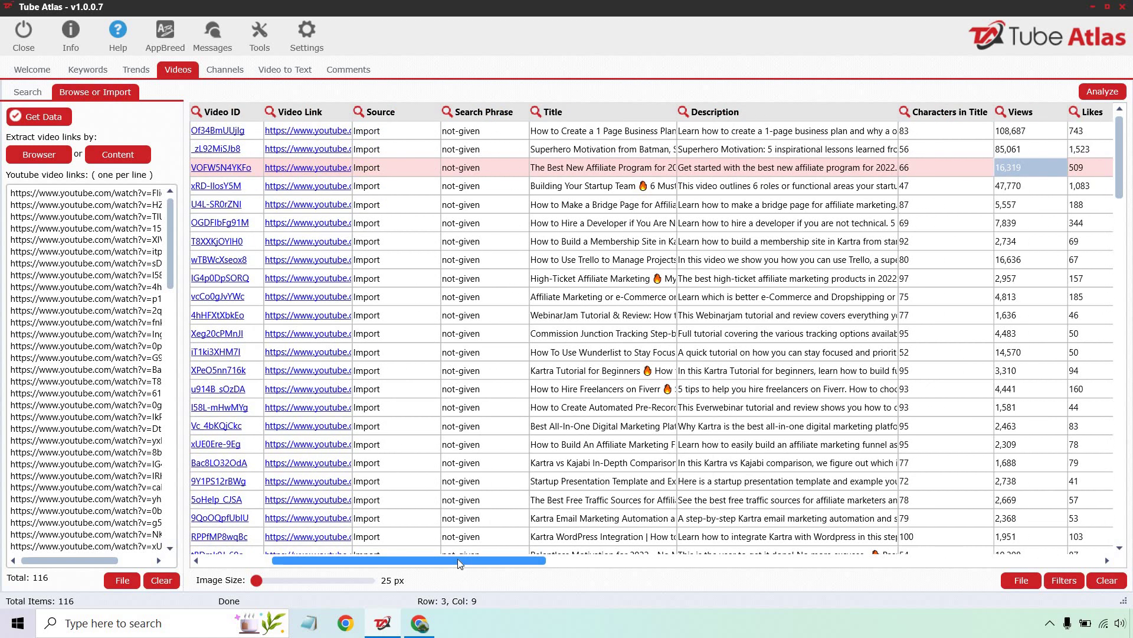
drag(458, 561, 692, 581)
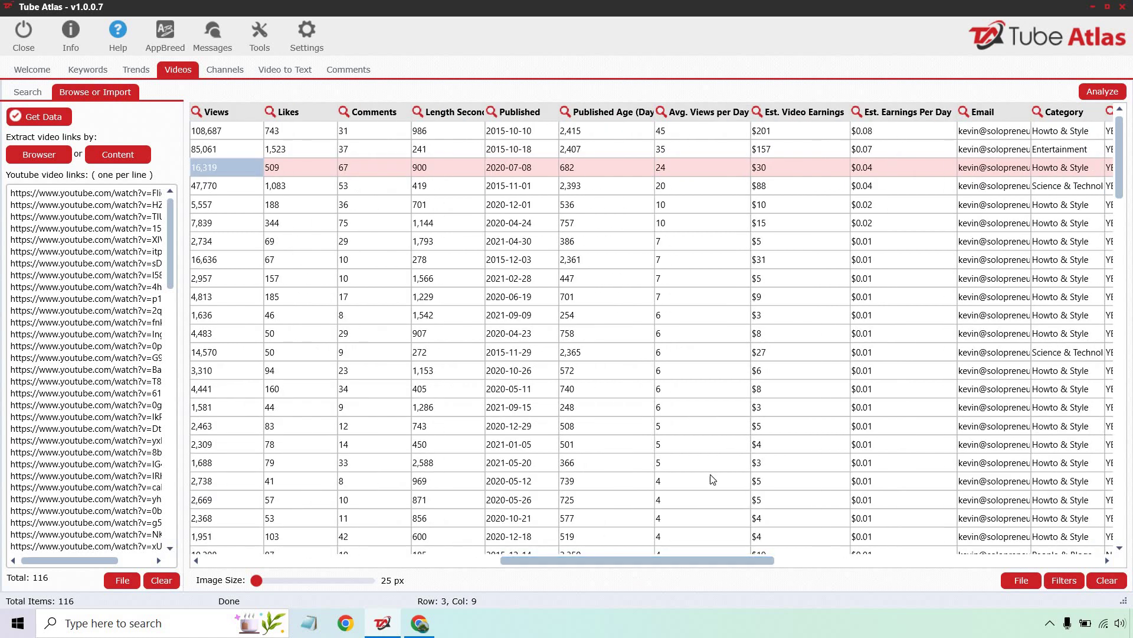
click(792, 112)
click(791, 112)
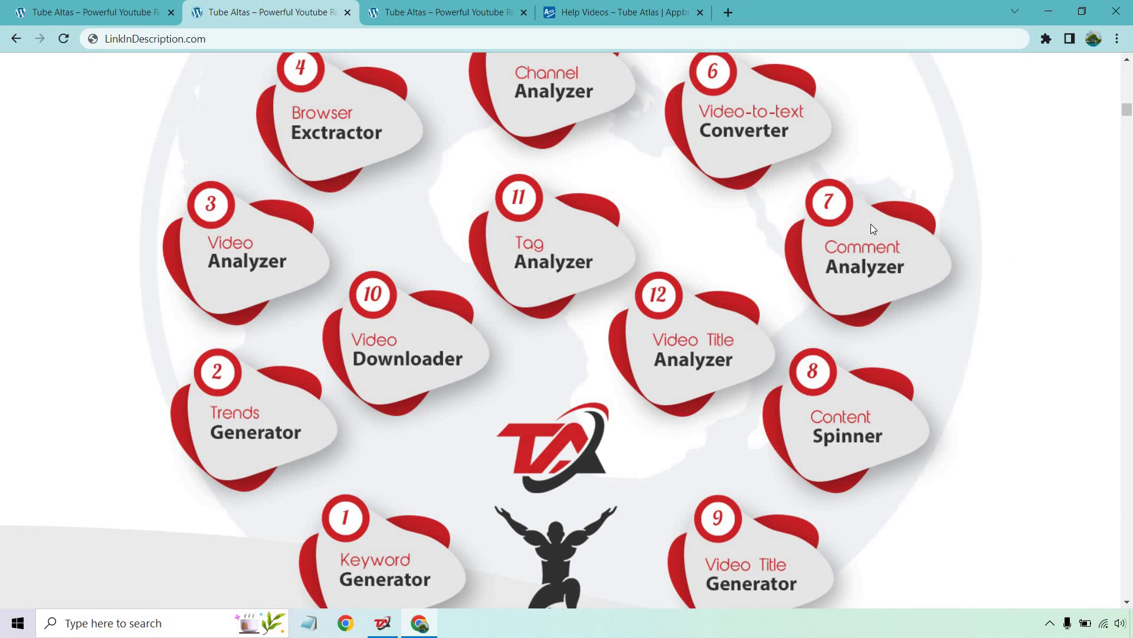
- Show the Tube Atlas Special Offer page with the $37 one-time price
click(451, 10)
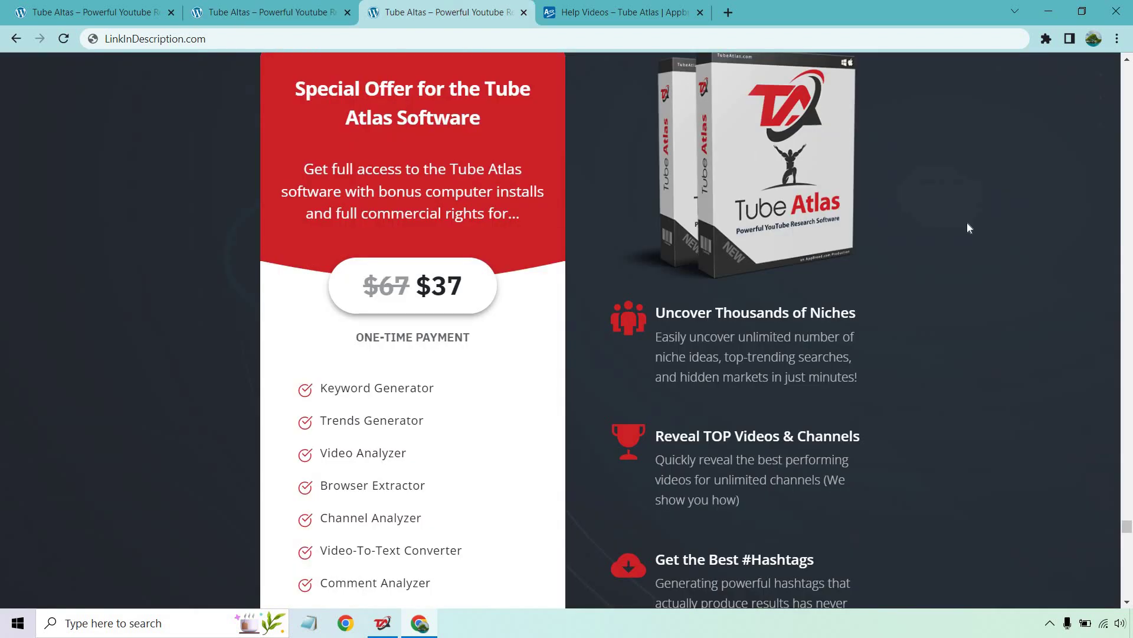